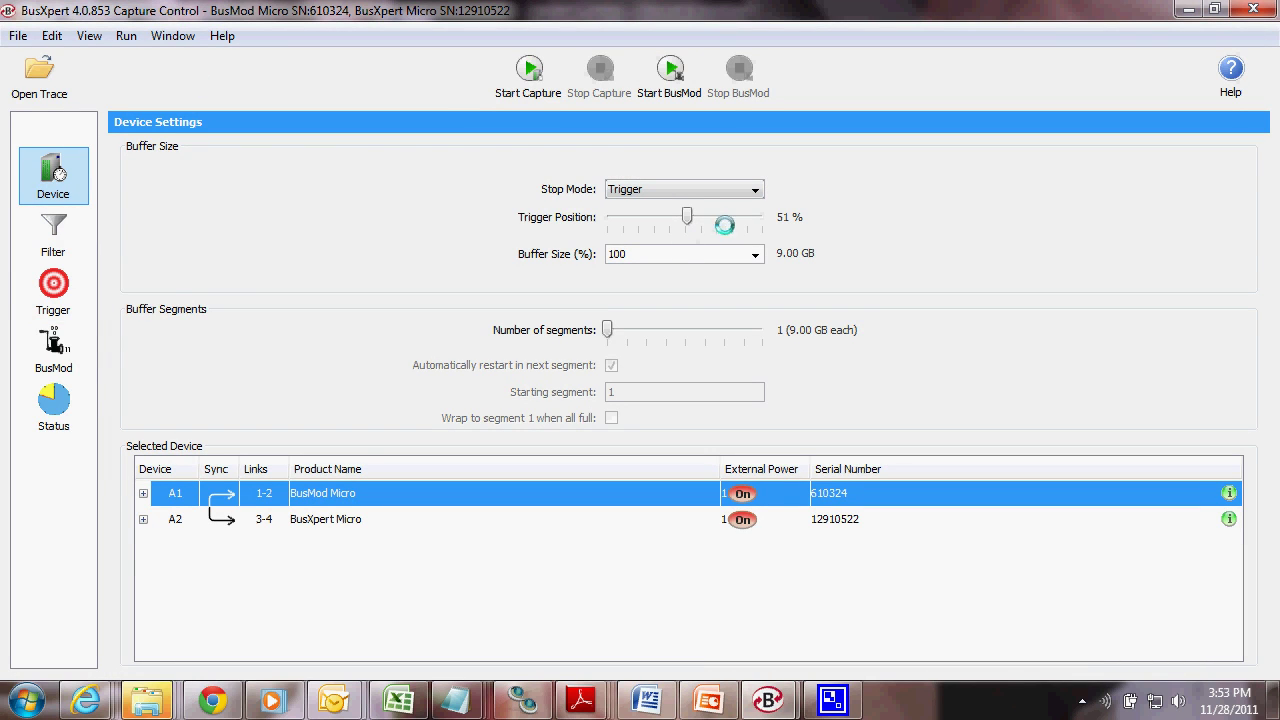
Set the trigger position to 15 %, then start a capture and monitor its status.
drag(691, 214, 631, 219)
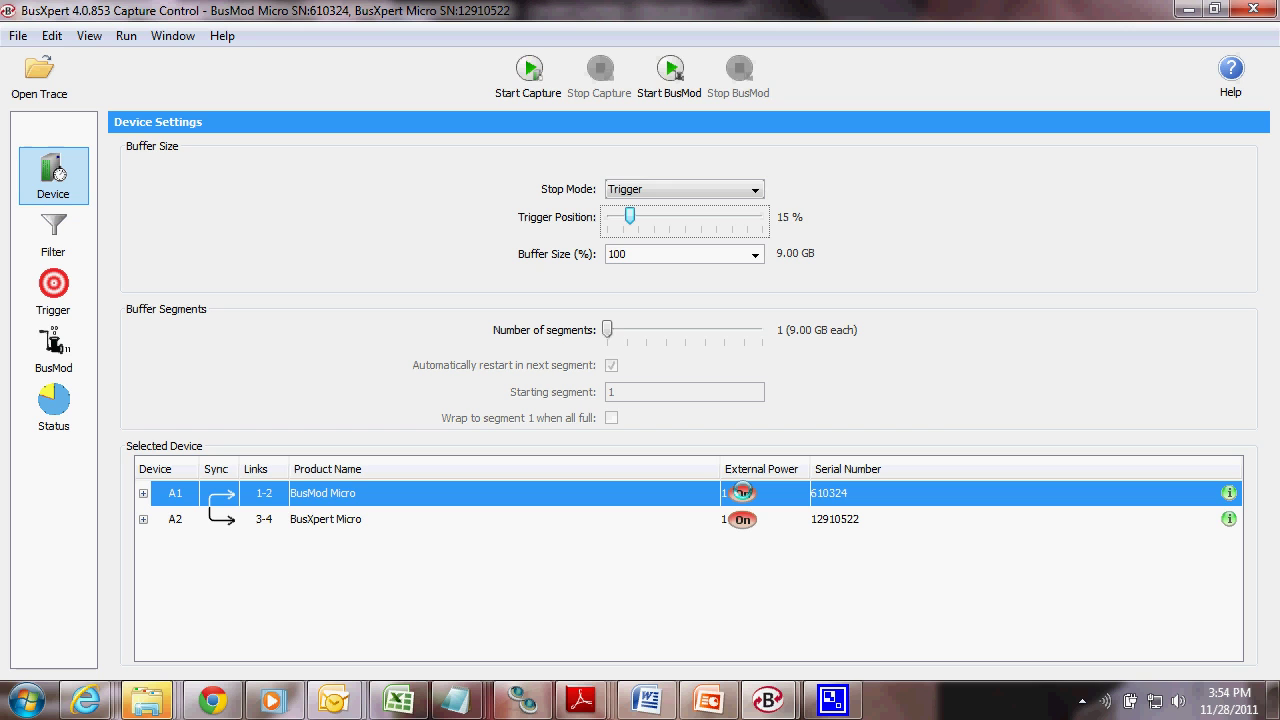
click(514, 80)
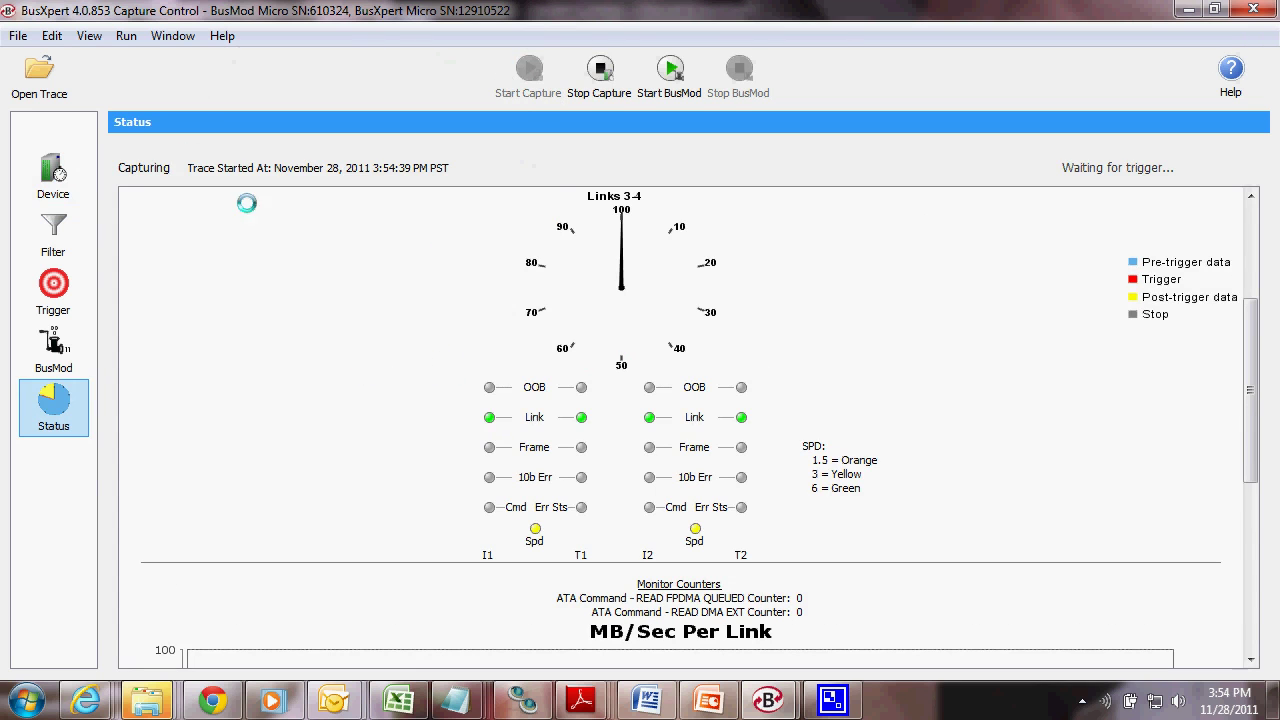
click(75, 167)
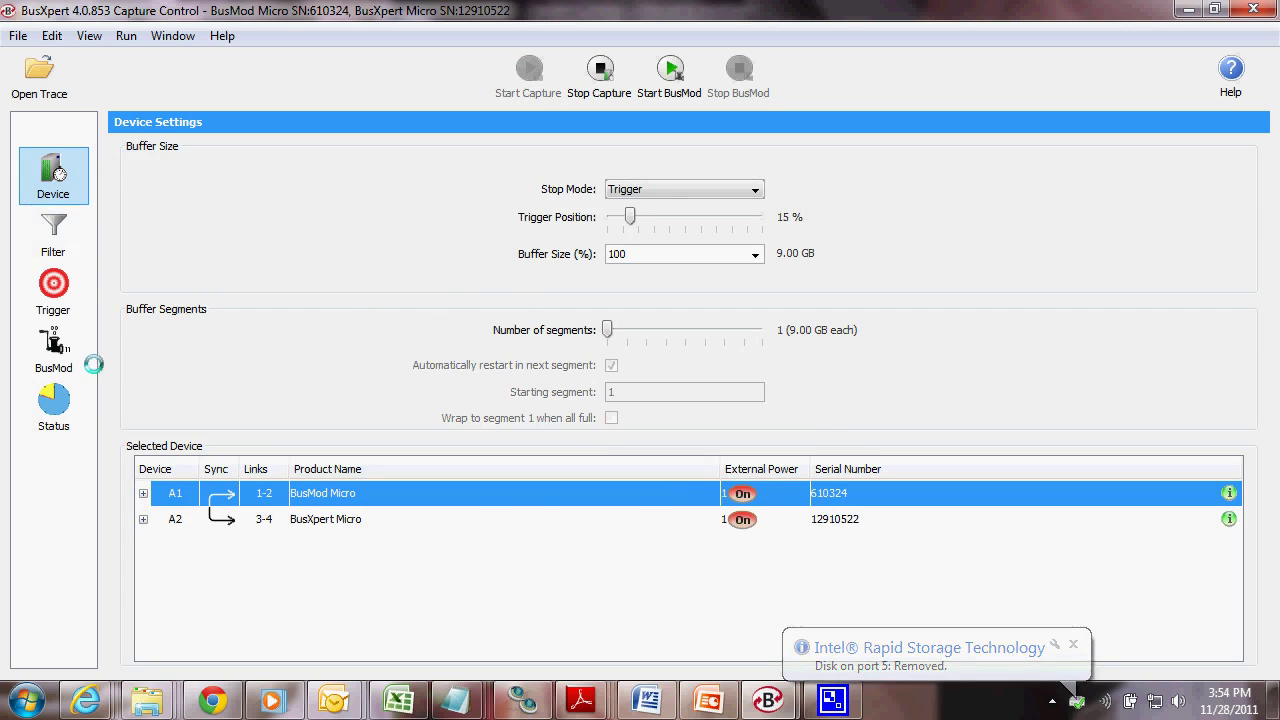
click(55, 405)
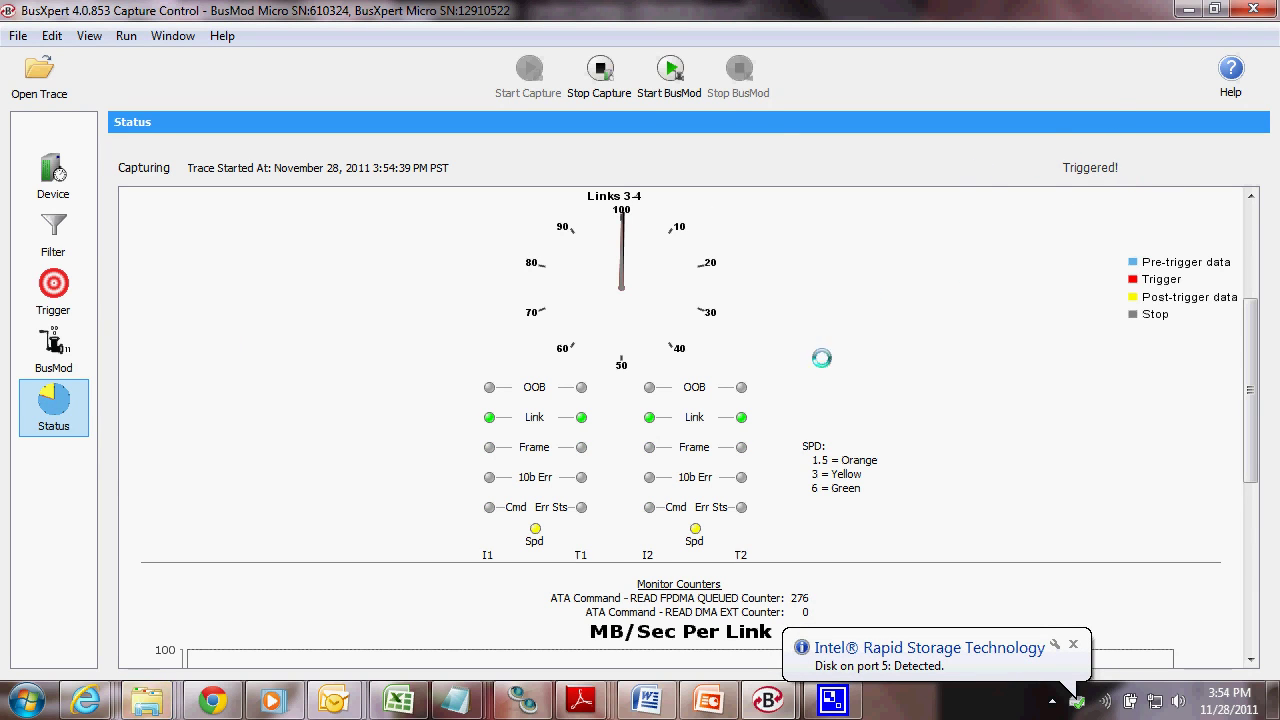
scroll(765, 505, down, 2)
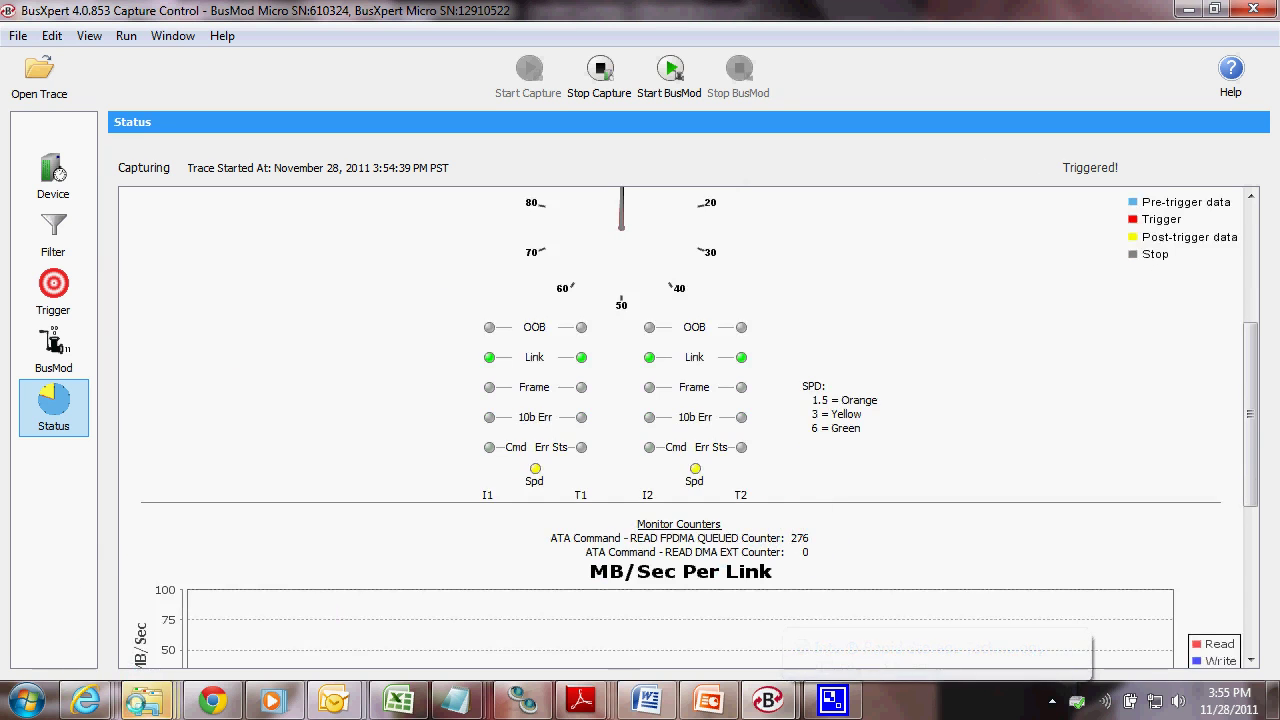
Open the sea6 (D:) drive in Windows Explorer and duplicate the sandisk-txview-noaddtl-pkt trace file in the same folder.
mouse_move(146, 700)
click(1133, 600)
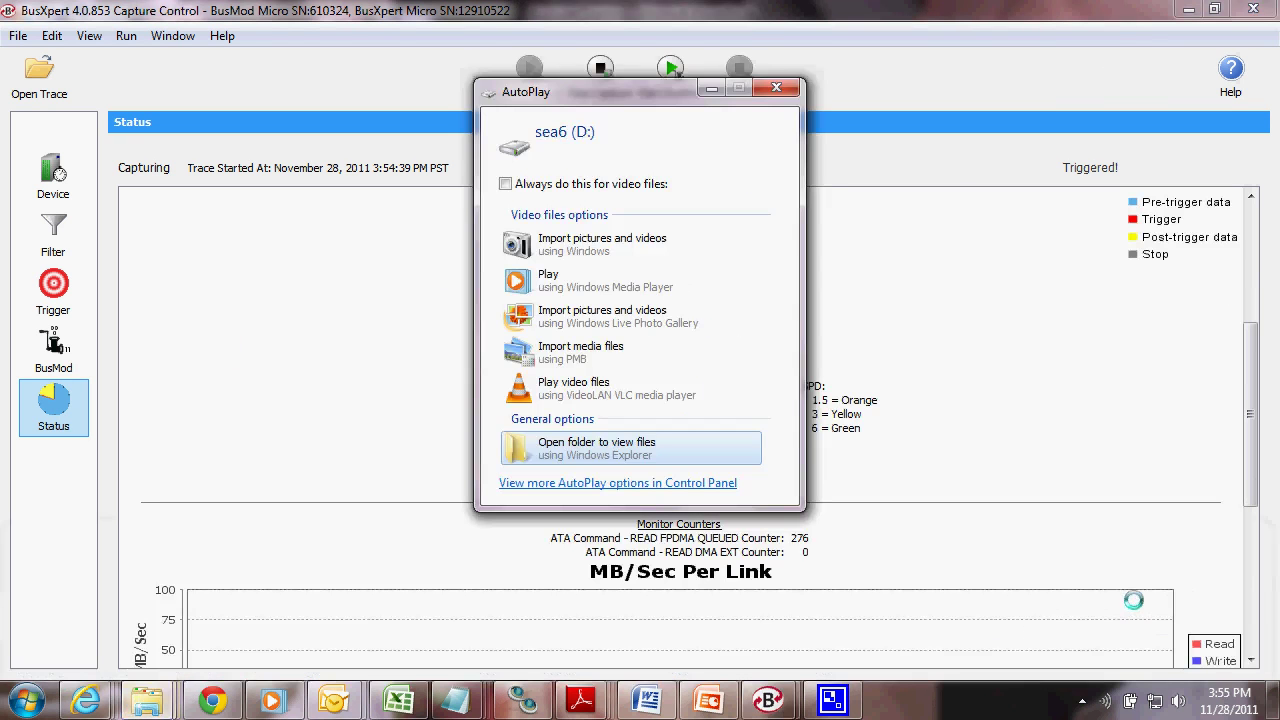
click(583, 444)
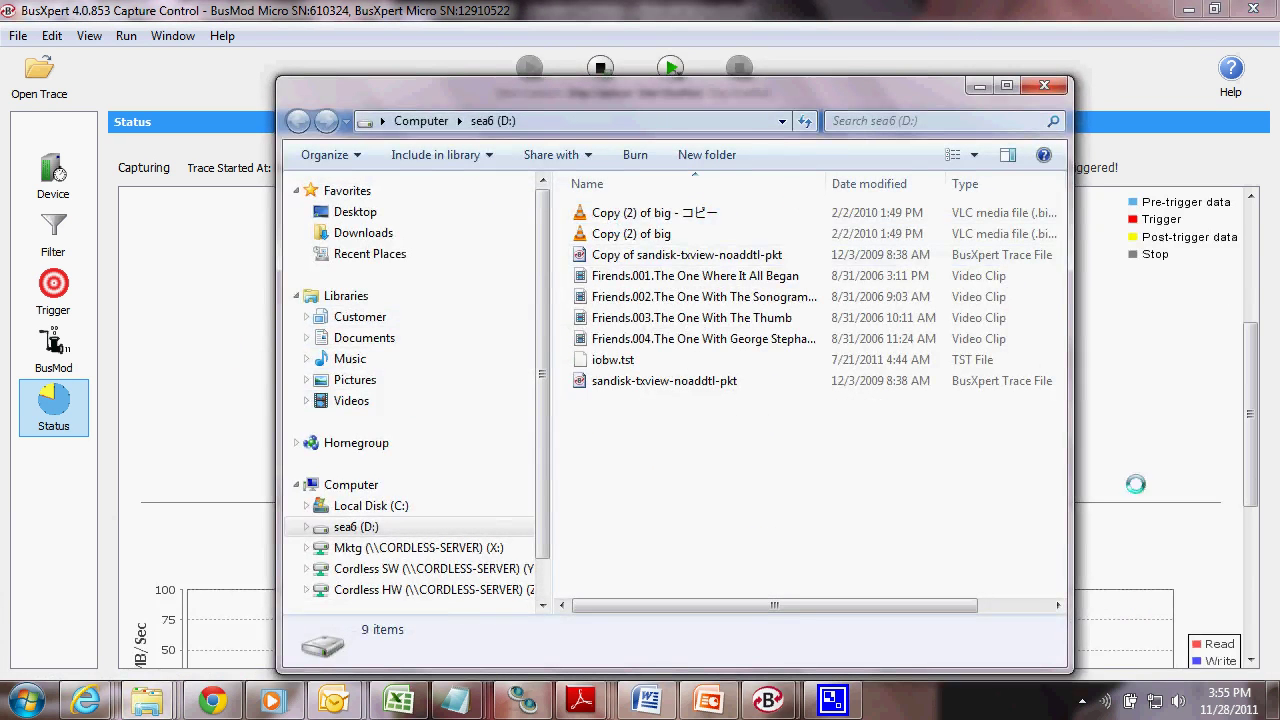
click(612, 380)
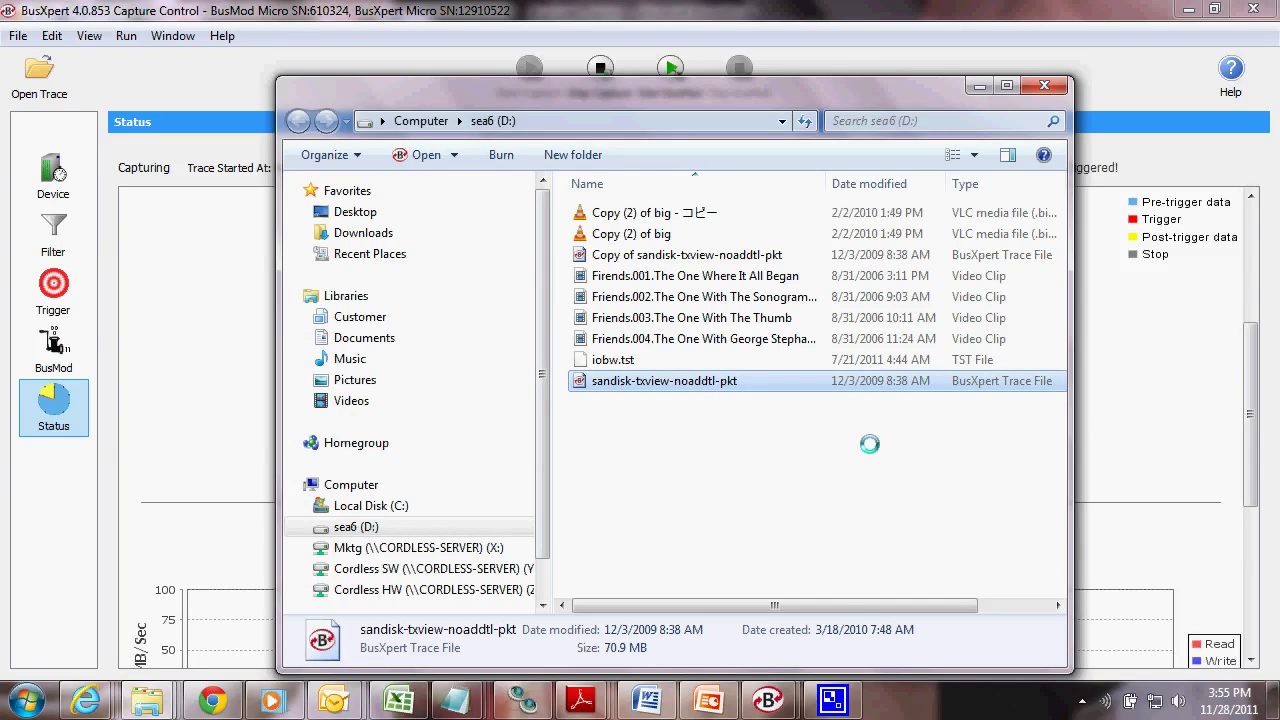
key(ctrl+v)
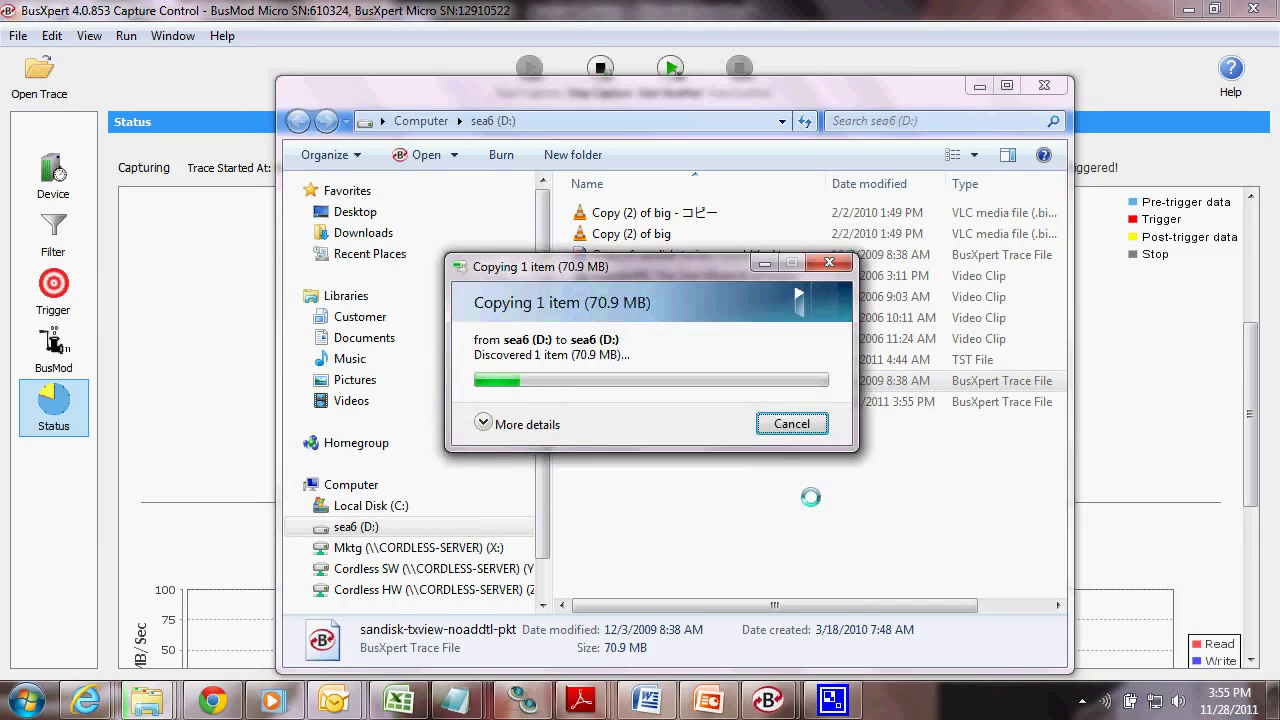
Return to BusXpert Capture Control, check the link activity of both analyzers, and stop the capture.
click(197, 302)
scroll(872, 450, down, 3)
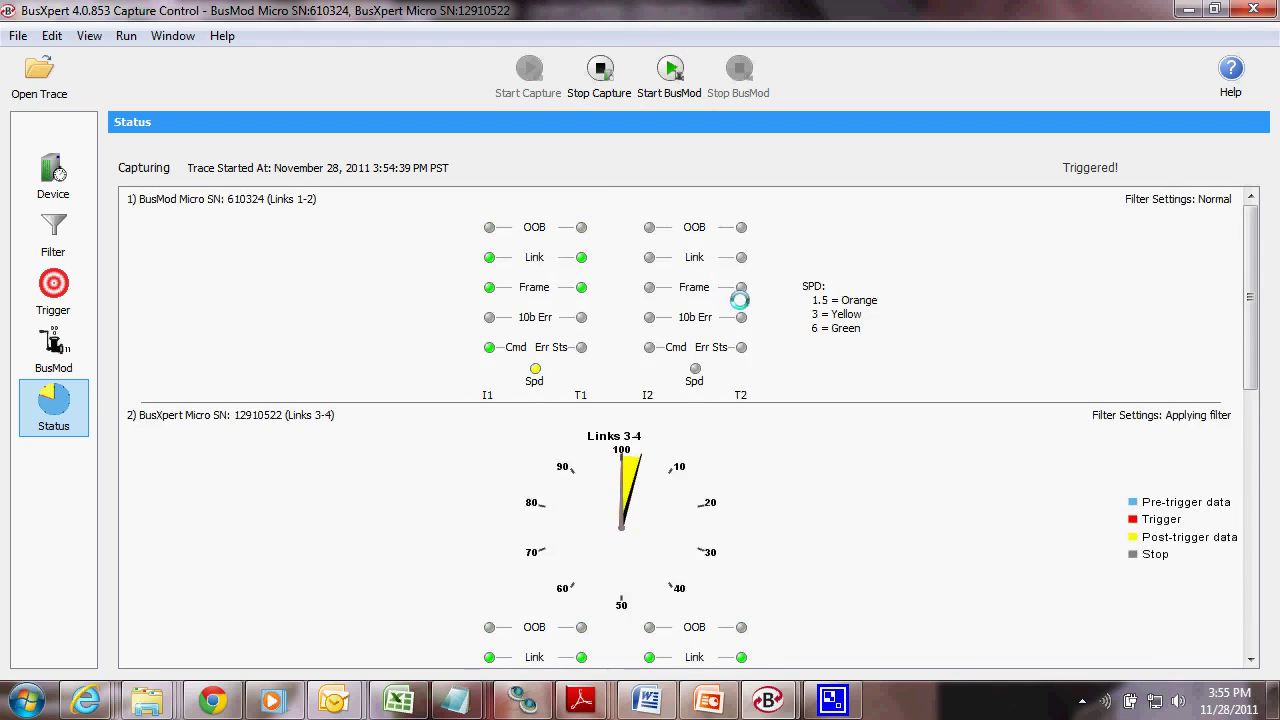
scroll(766, 355, down, 1)
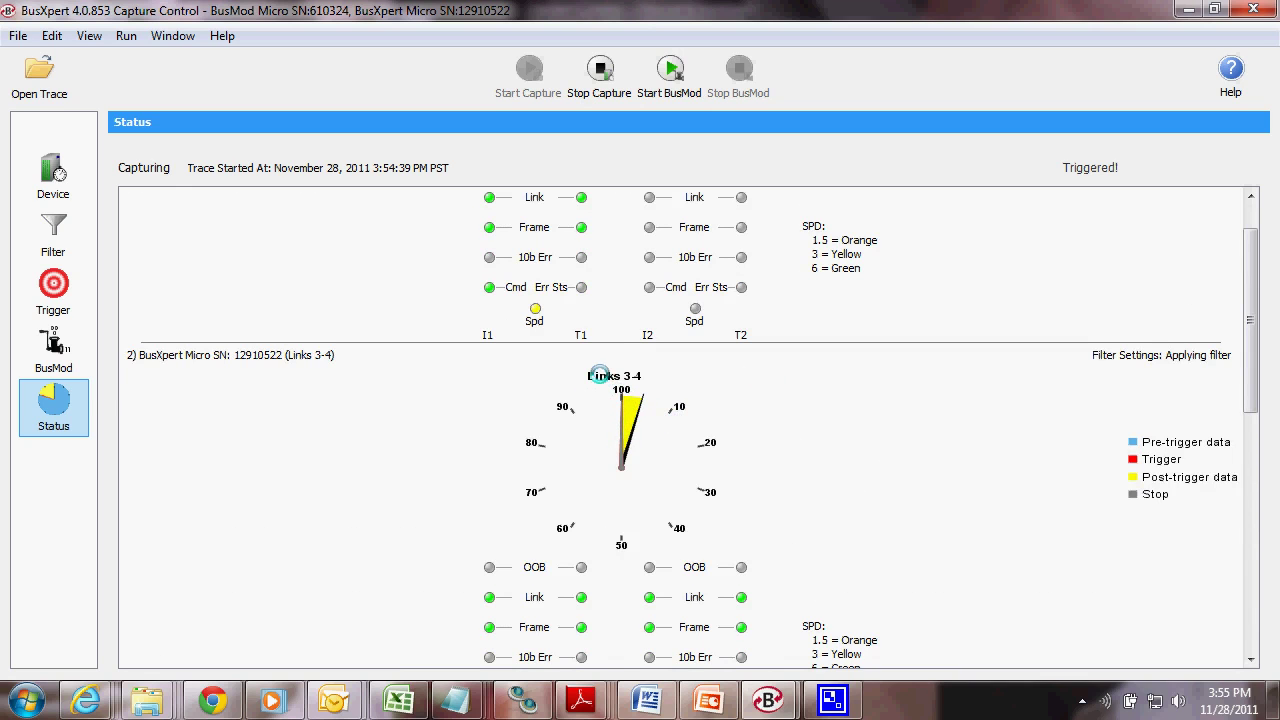
click(601, 75)
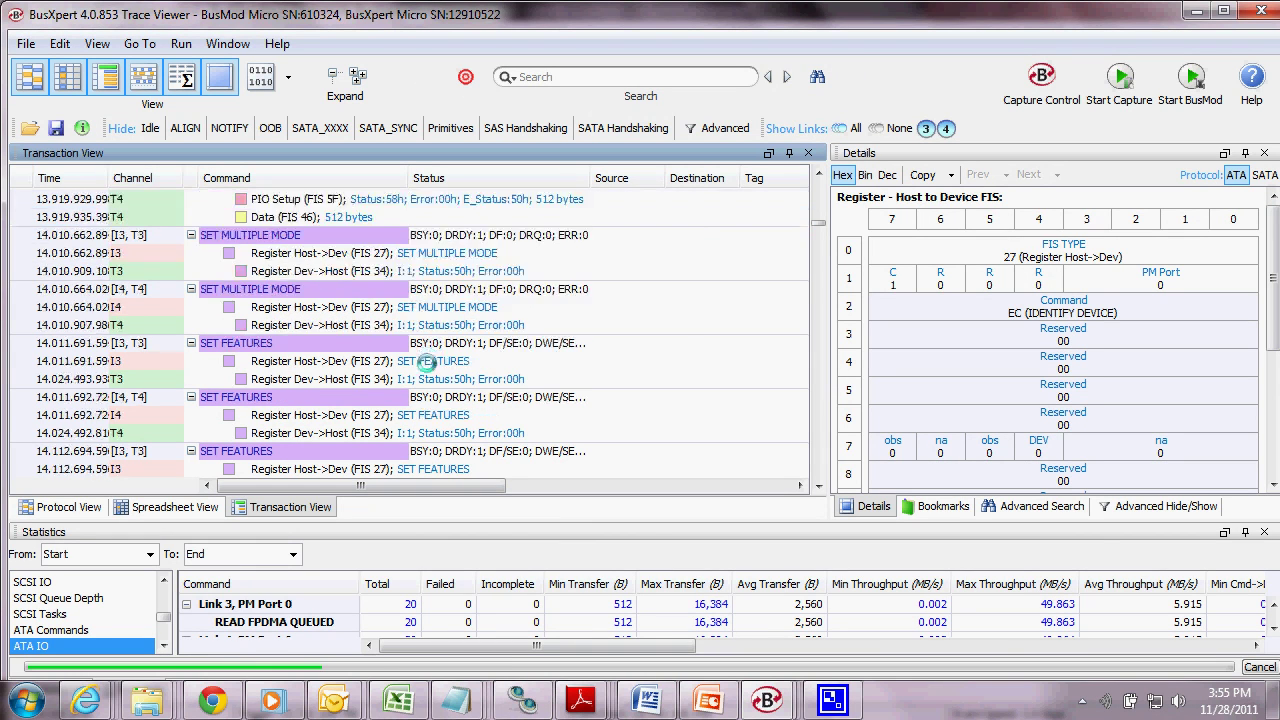
Trace the transactions back from the triggered IDENTIFY DEVICE command to the beginning of the OOB sequence.
scroll(443, 372, up, 1)
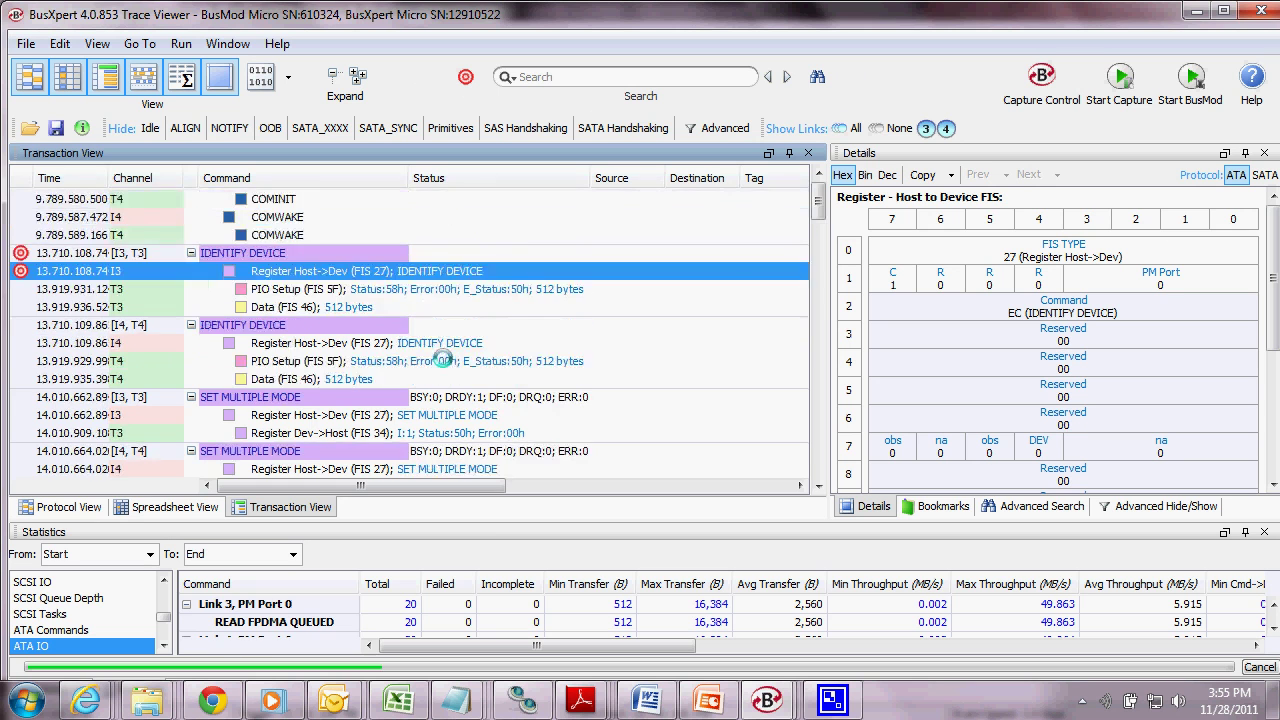
scroll(443, 357, up, 1)
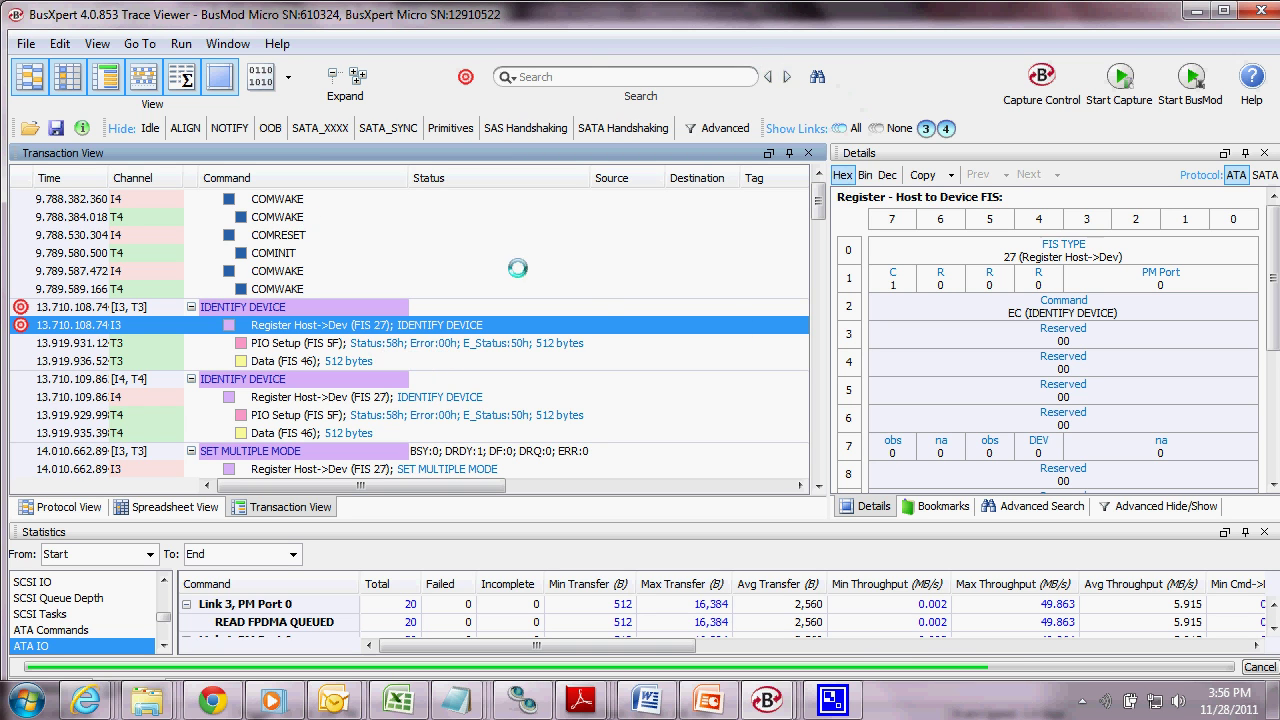
scroll(484, 272, up, 2)
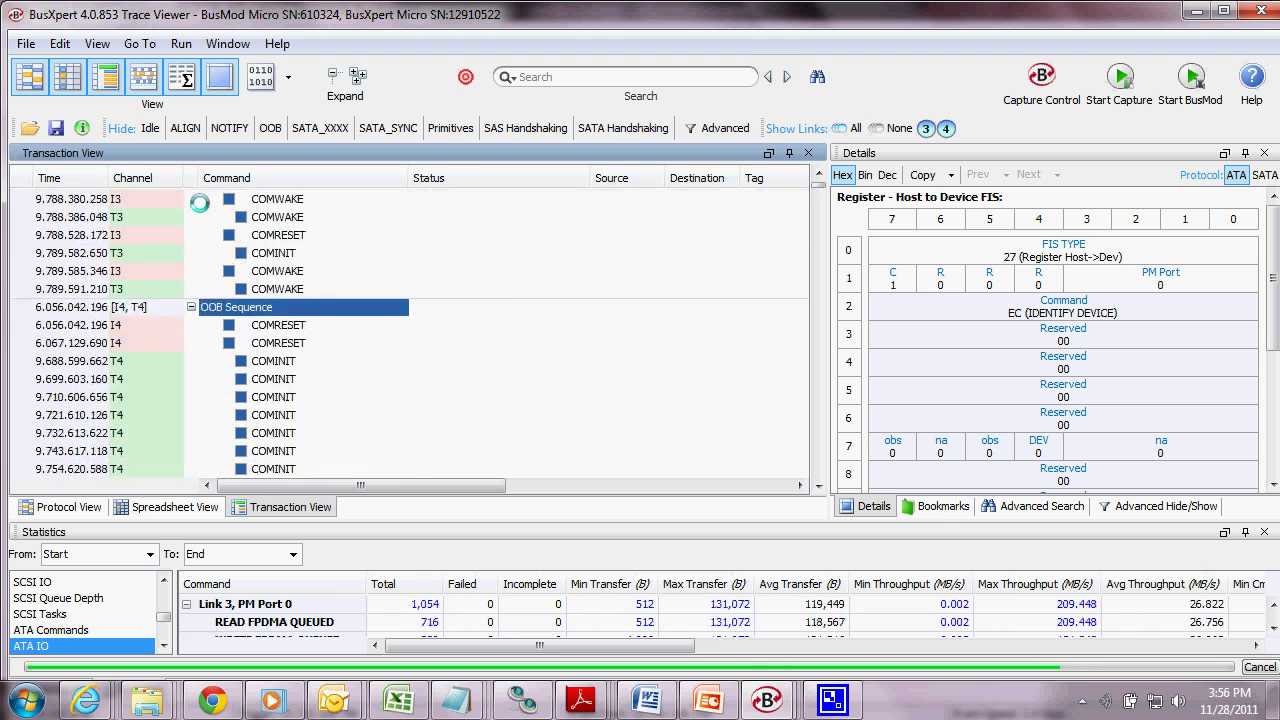
scroll(390, 295, up, 1)
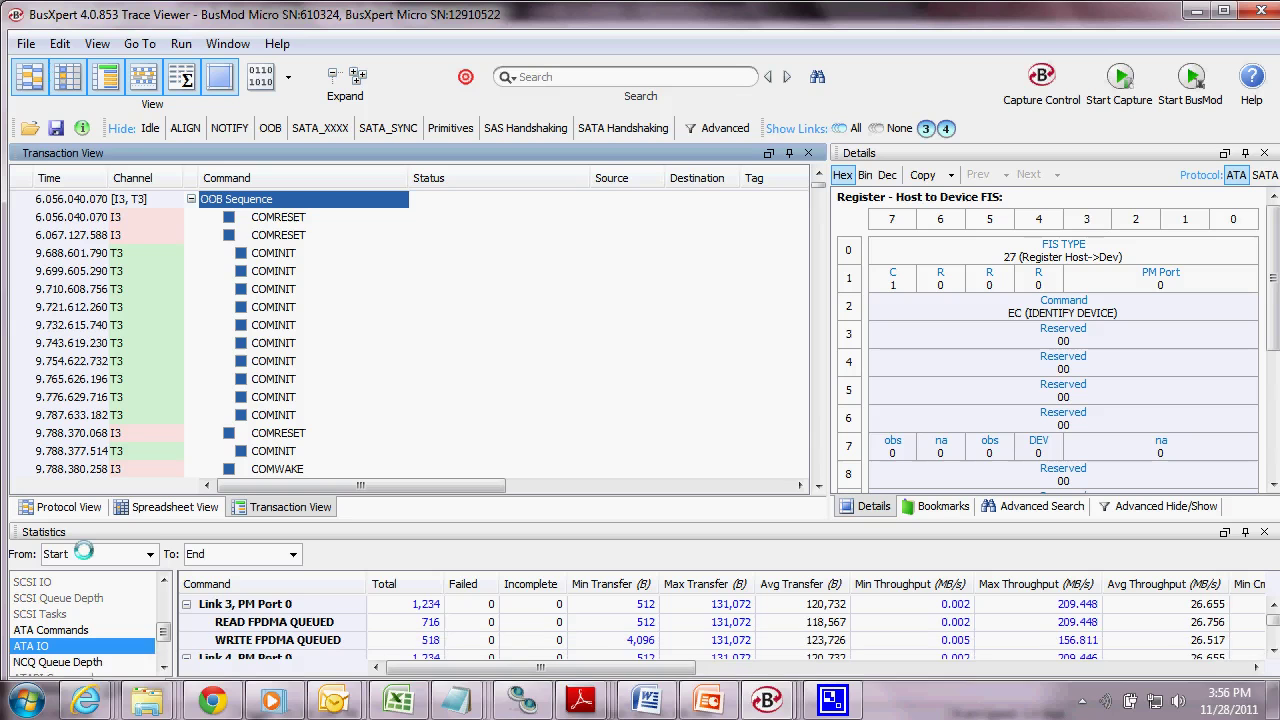
Switch to the Protocol View and select the COMWAKE event on T3 just before End DC Idle.
click(52, 503)
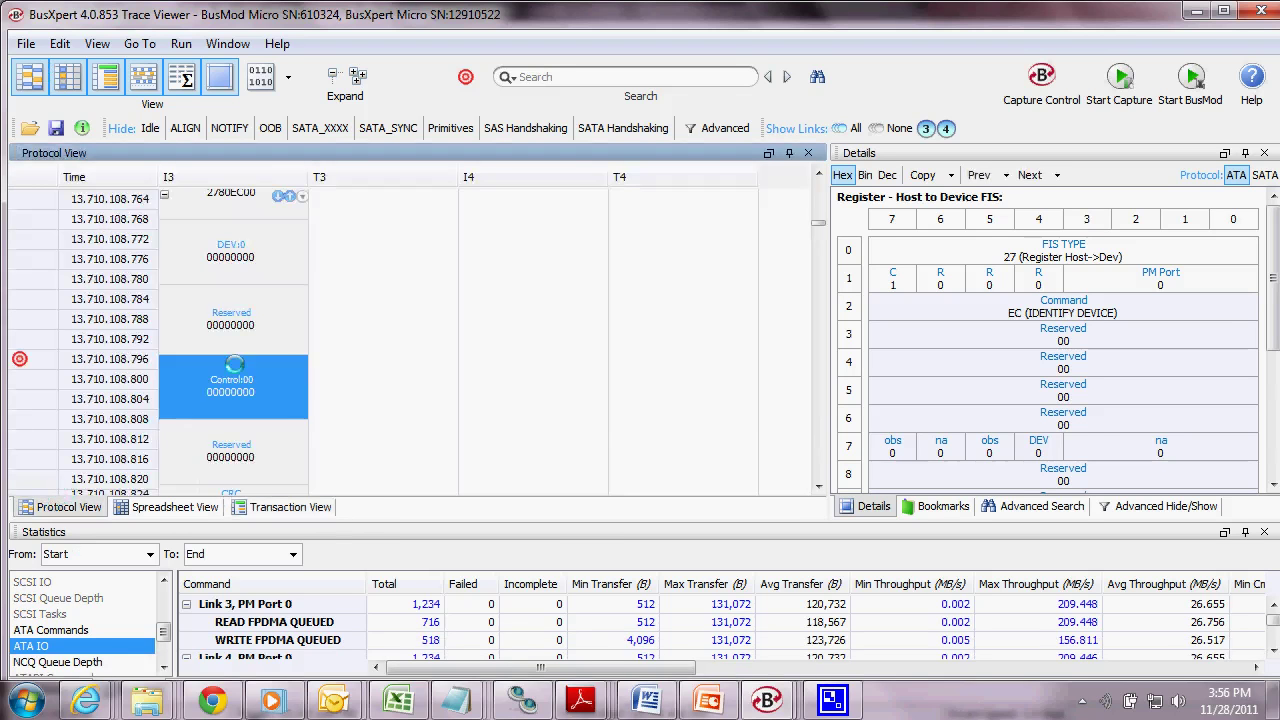
scroll(290, 333, up, 10)
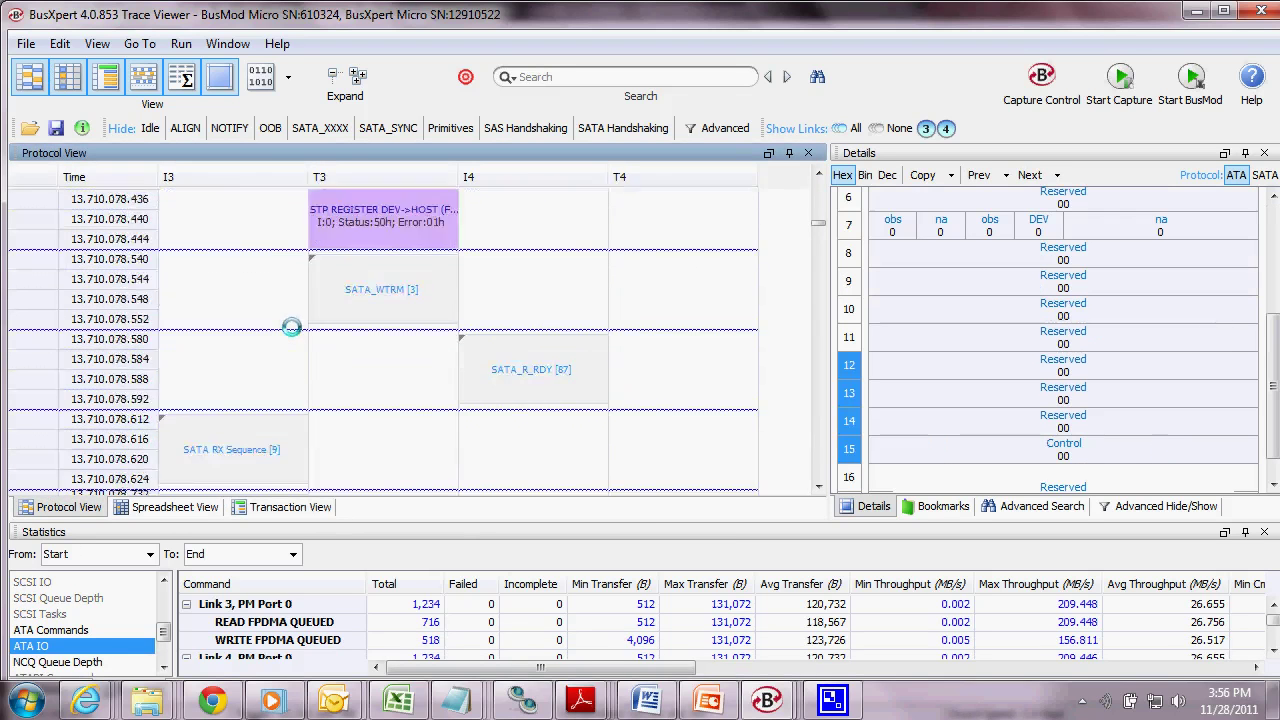
scroll(300, 314, up, 8)
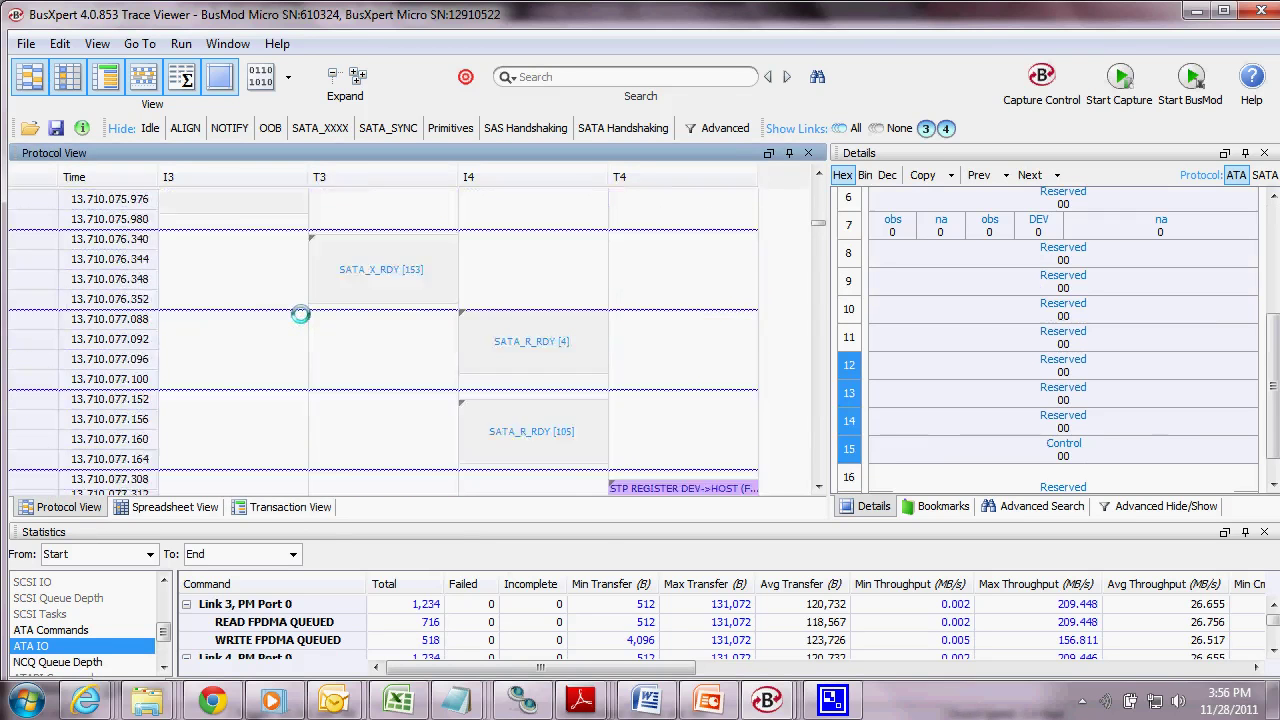
scroll(372, 329, up, 15)
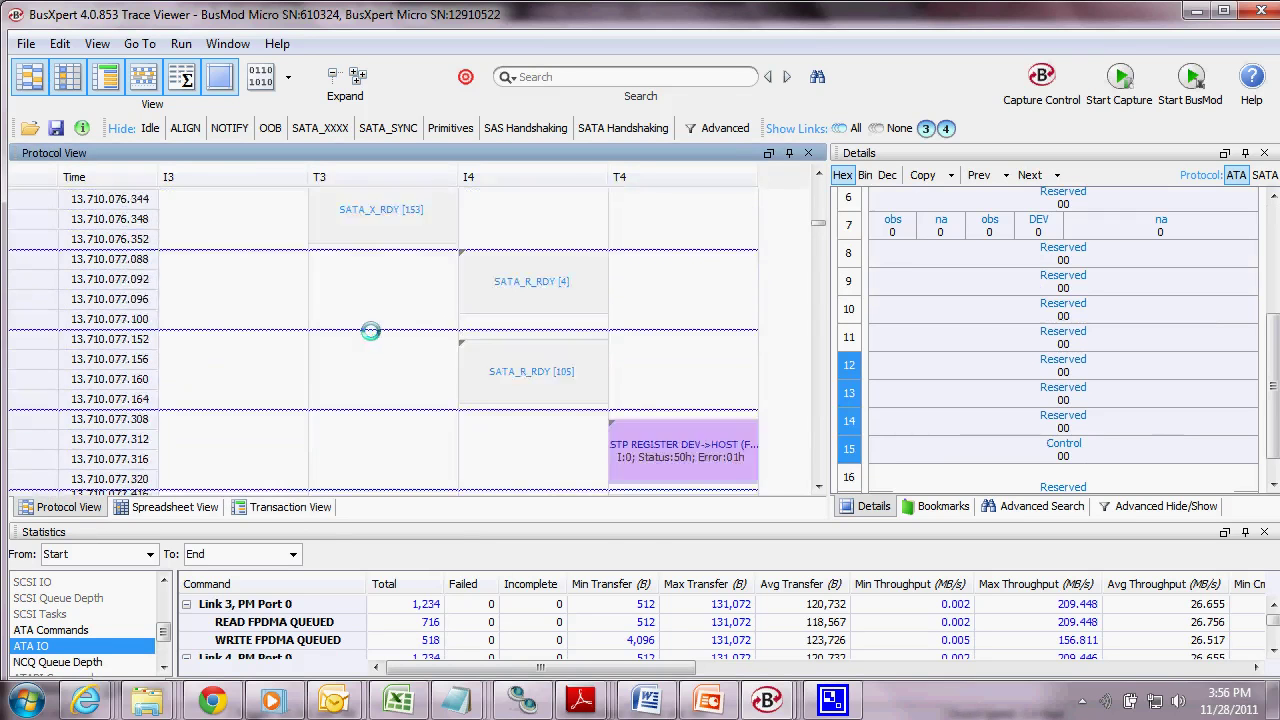
scroll(348, 334, up, 10)
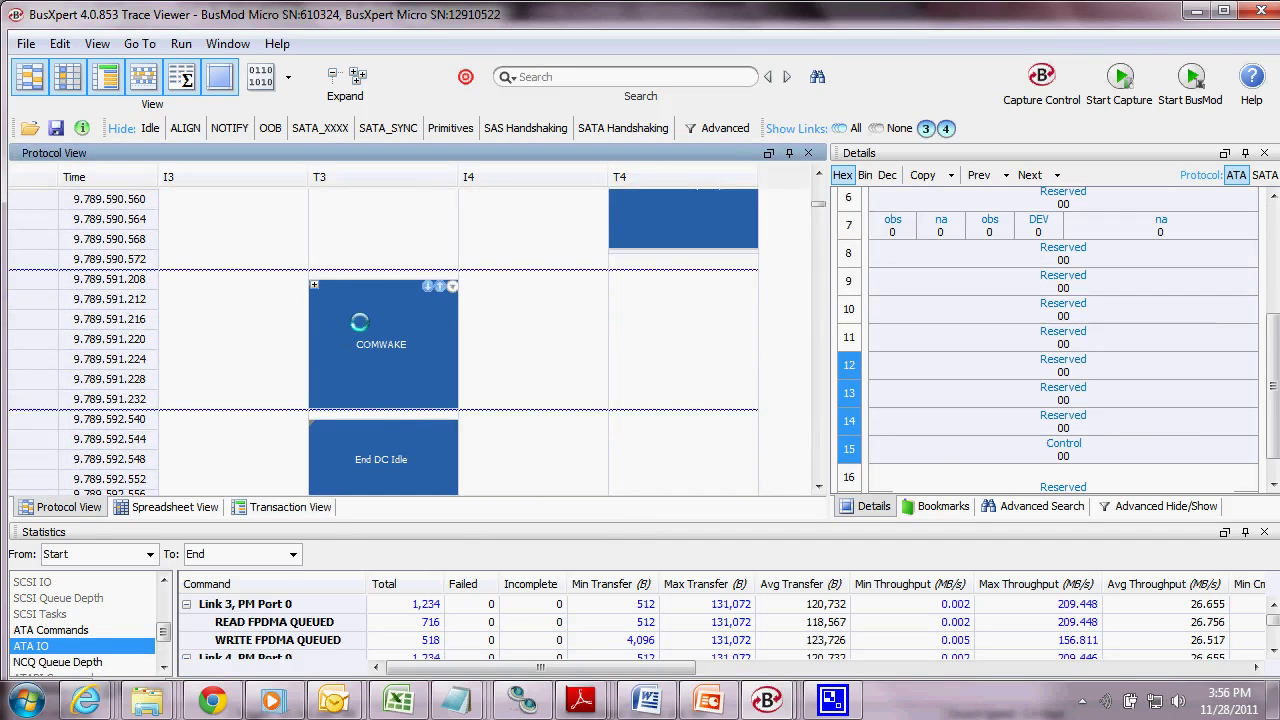
click(380, 393)
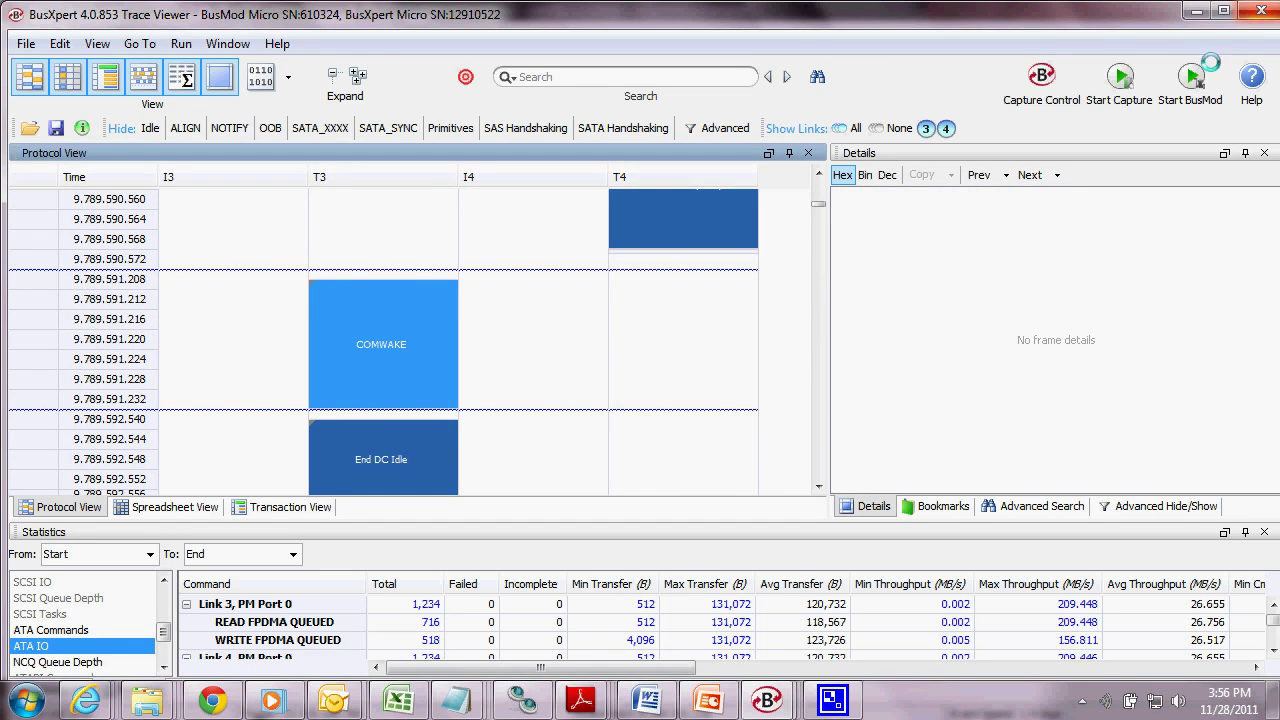
Maximize the Trace Viewer and inspect the SATA Speed Neg - First D10.2 event on I3 against the preceding COMWAKE burst.
click(1227, 12)
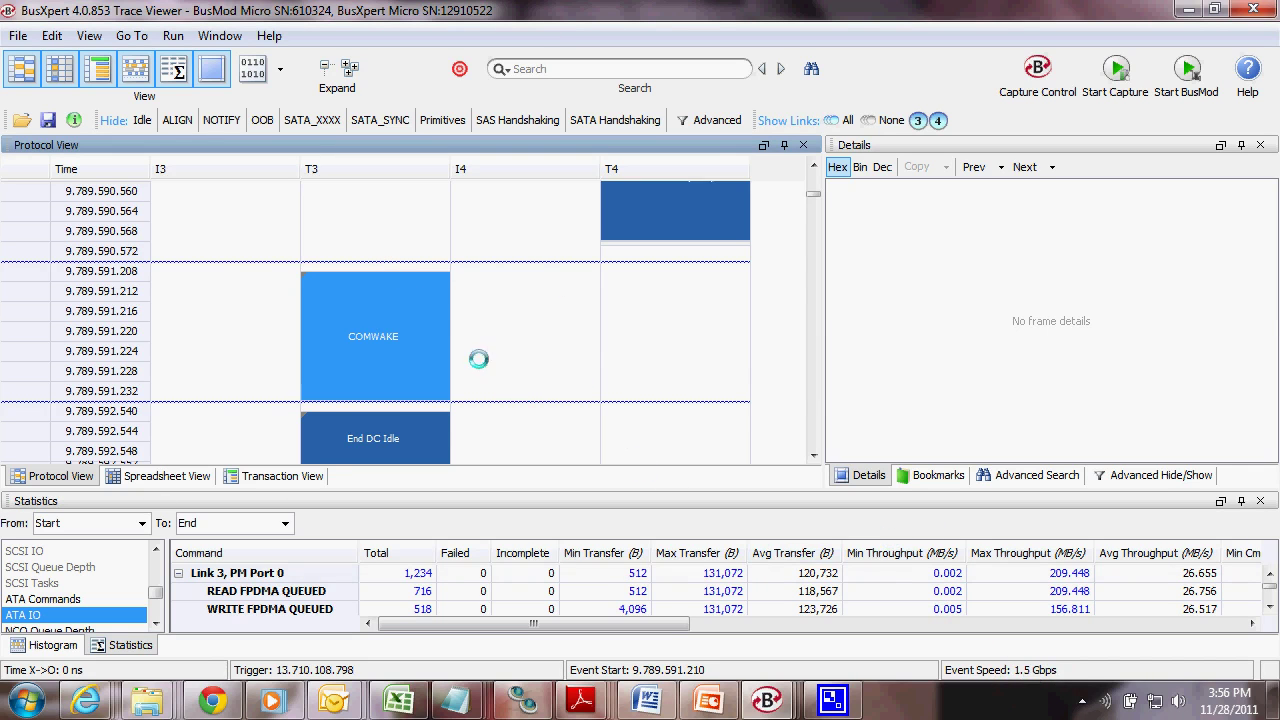
scroll(520, 387, down, 3)
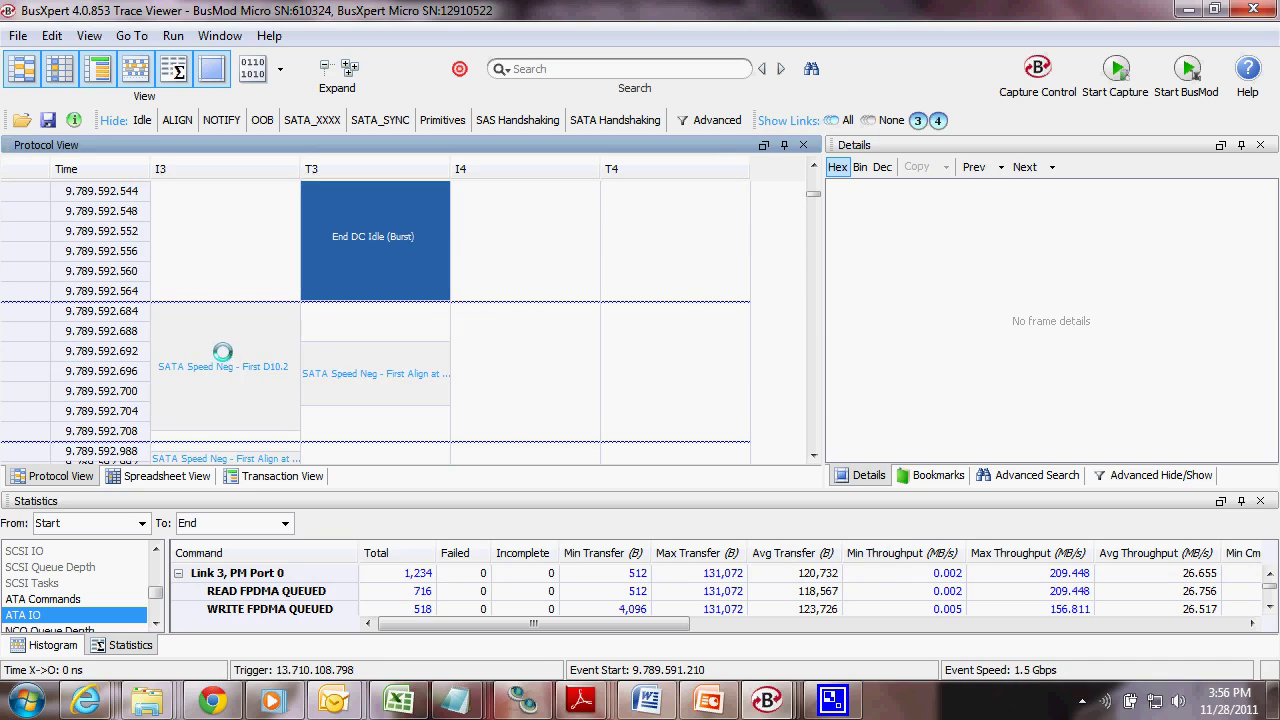
click(225, 350)
scroll(300, 370, down, 1)
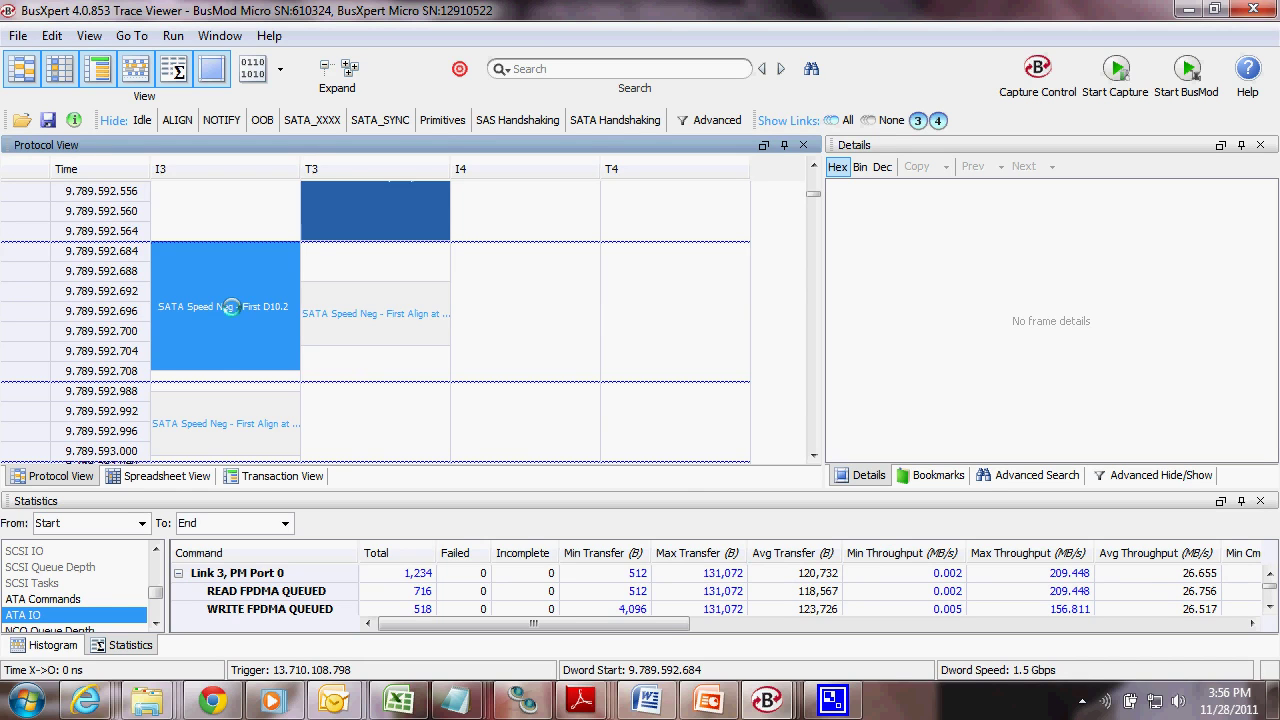
scroll(225, 316, up, 4)
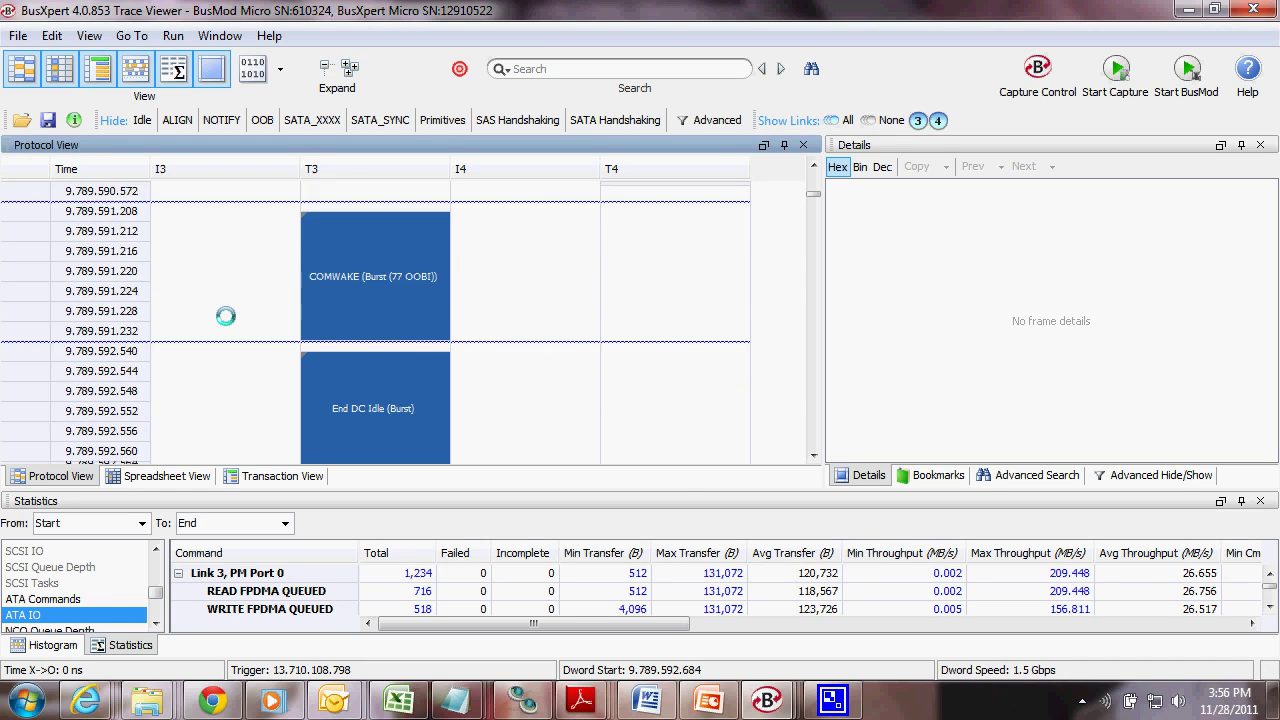
scroll(225, 316, down, 3)
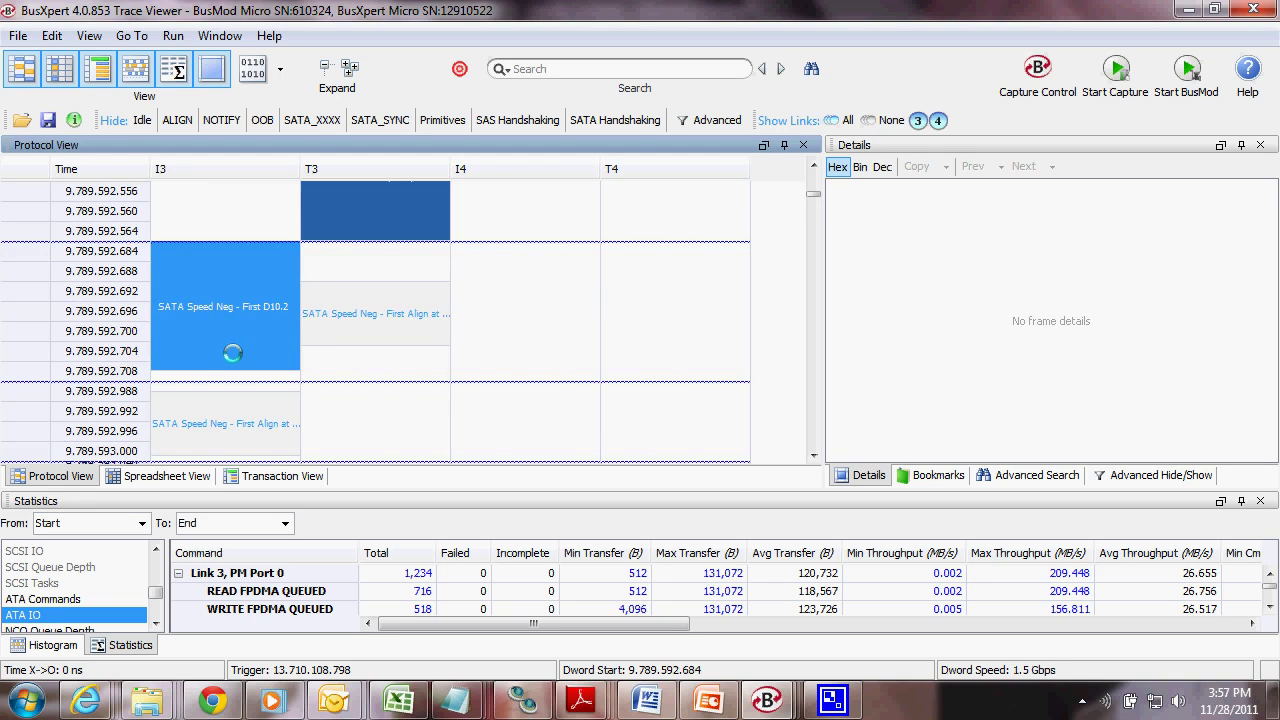
scroll(226, 330, up, 3)
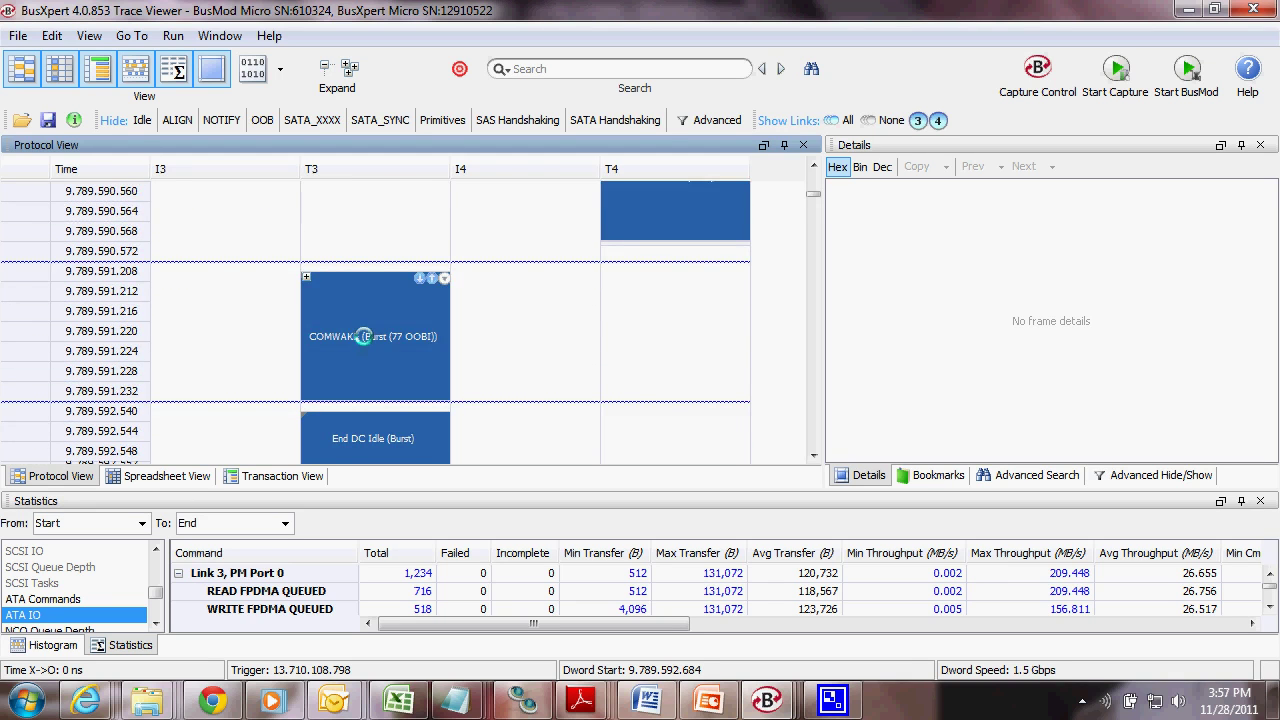
Expand the COMWAKE burst on T3 and examine its contents through COMWAKE Complete to the speed negotiation events that follow.
scroll(362, 336, down, 2)
click(357, 226)
click(306, 187)
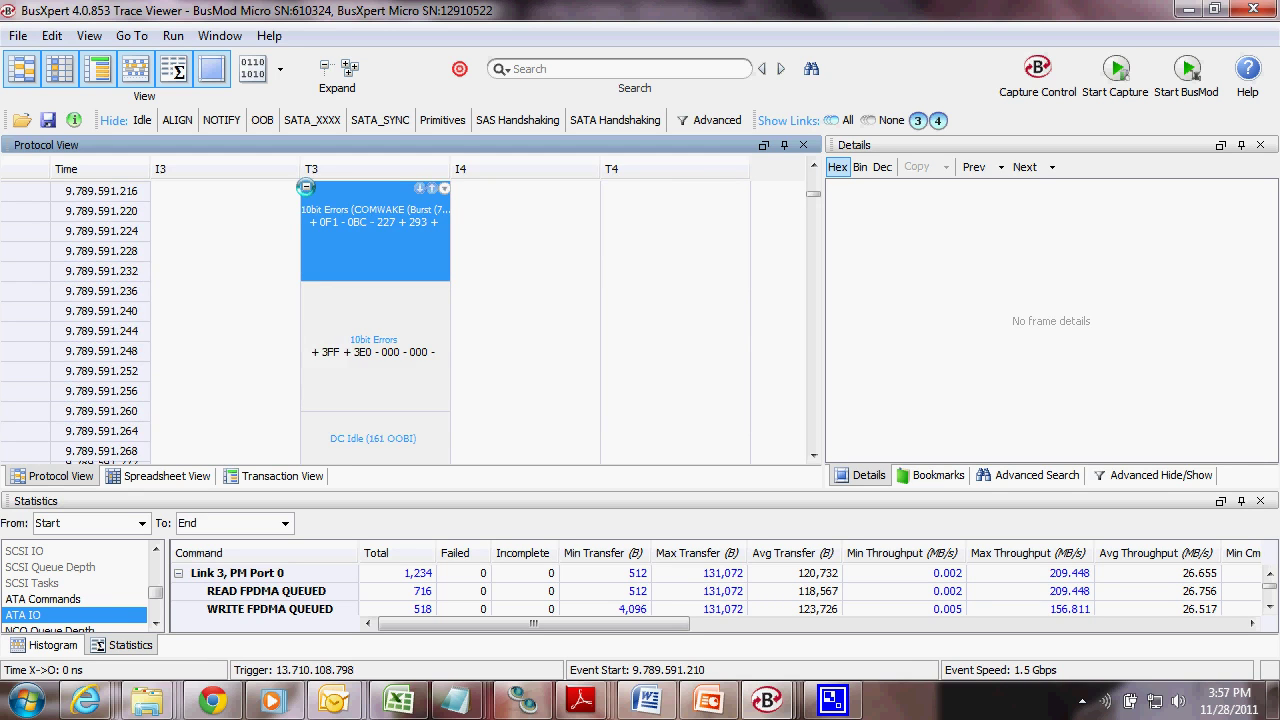
scroll(390, 340, down, 5)
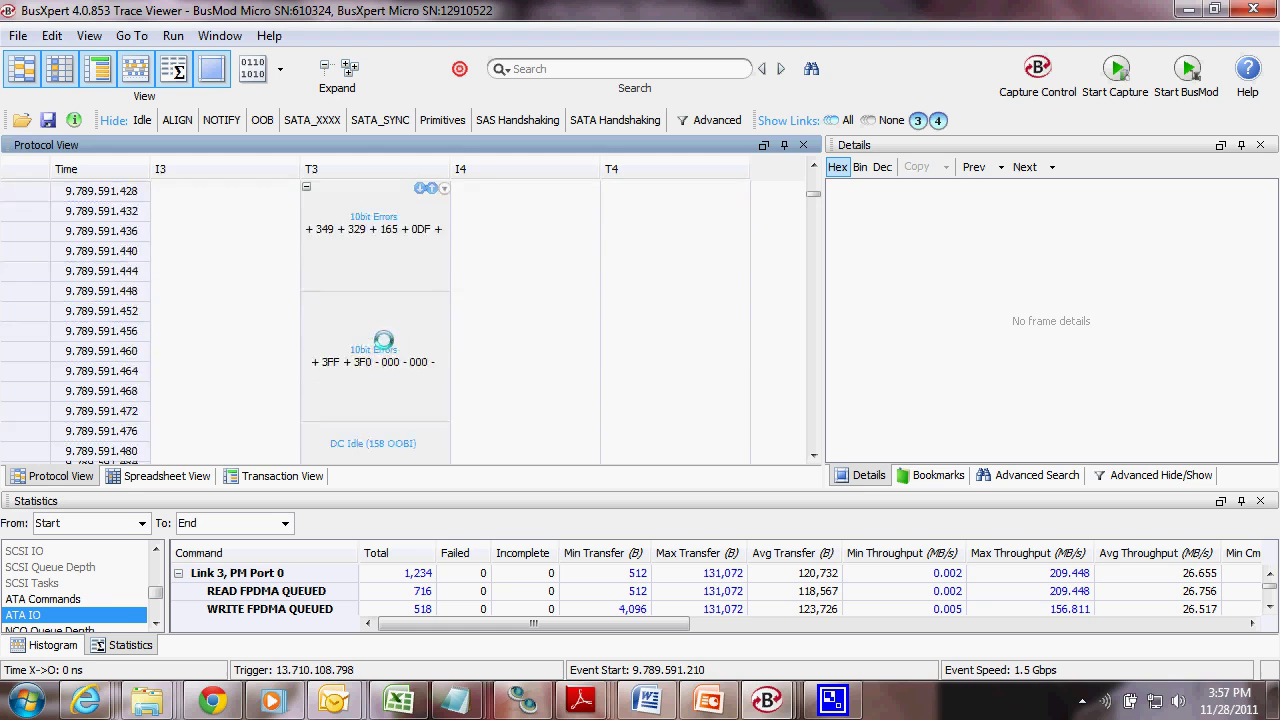
scroll(384, 340, down, 5)
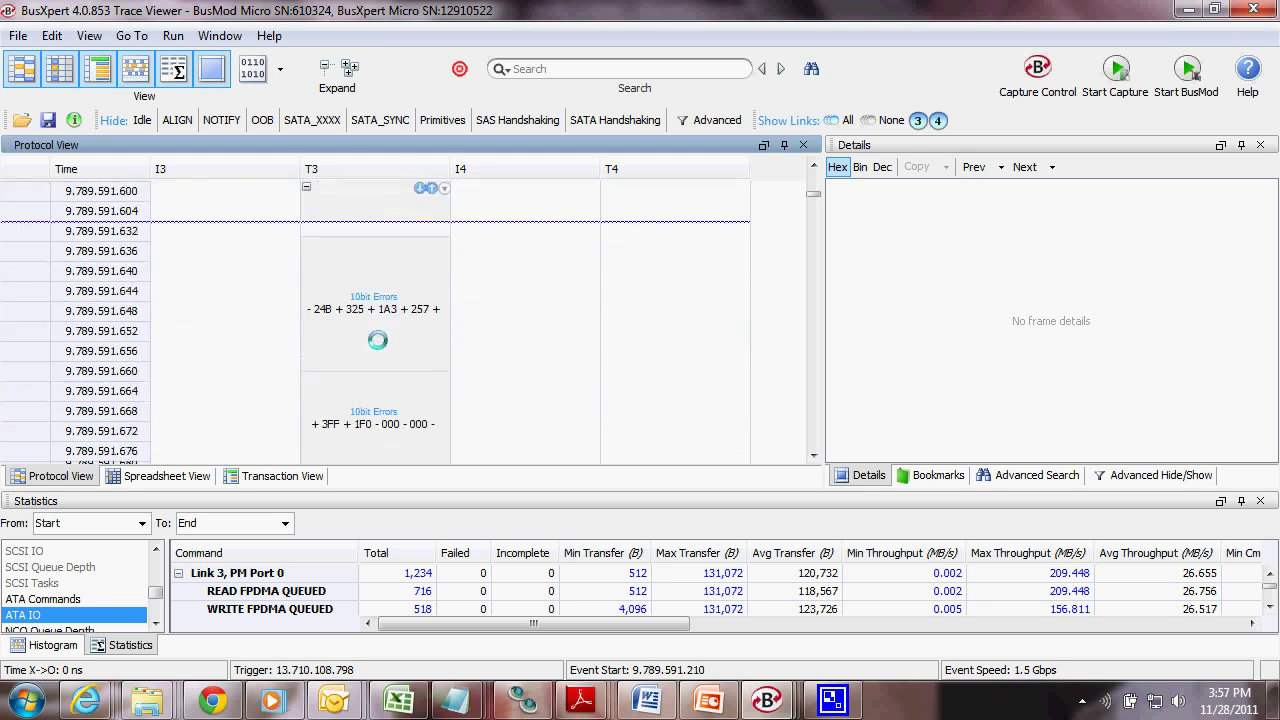
scroll(376, 340, down, 5)
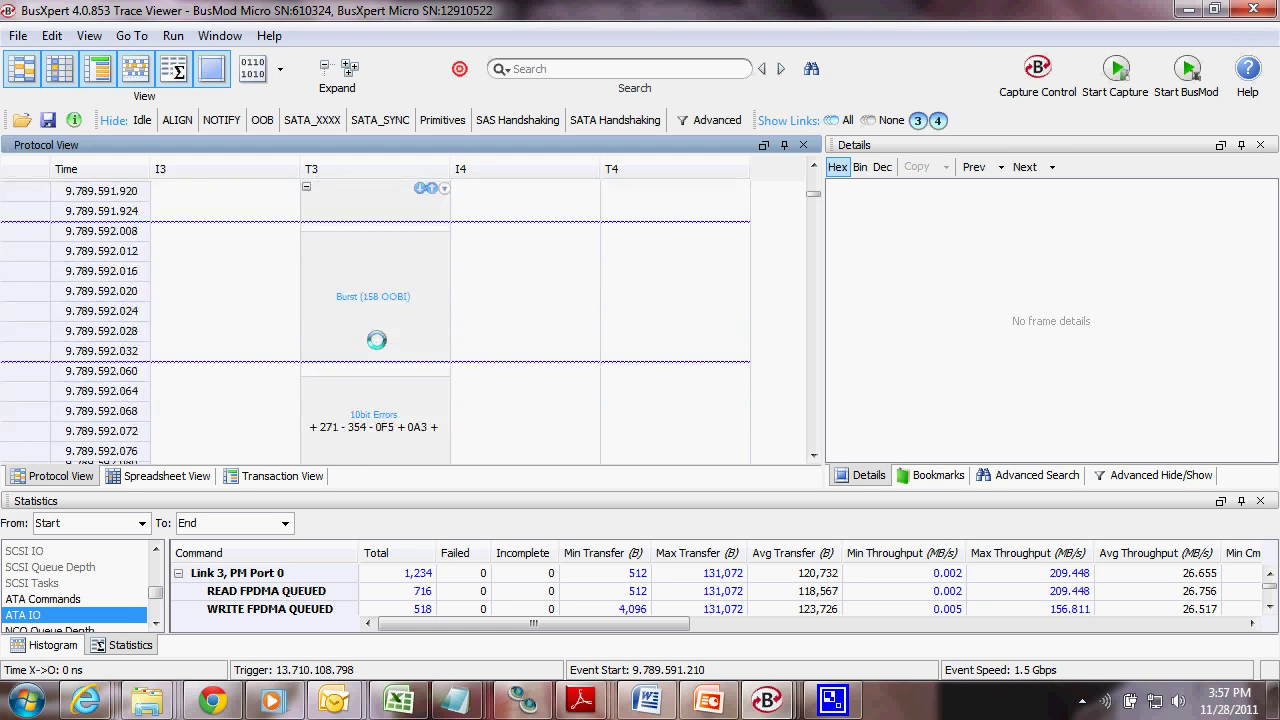
scroll(376, 340, down, 5)
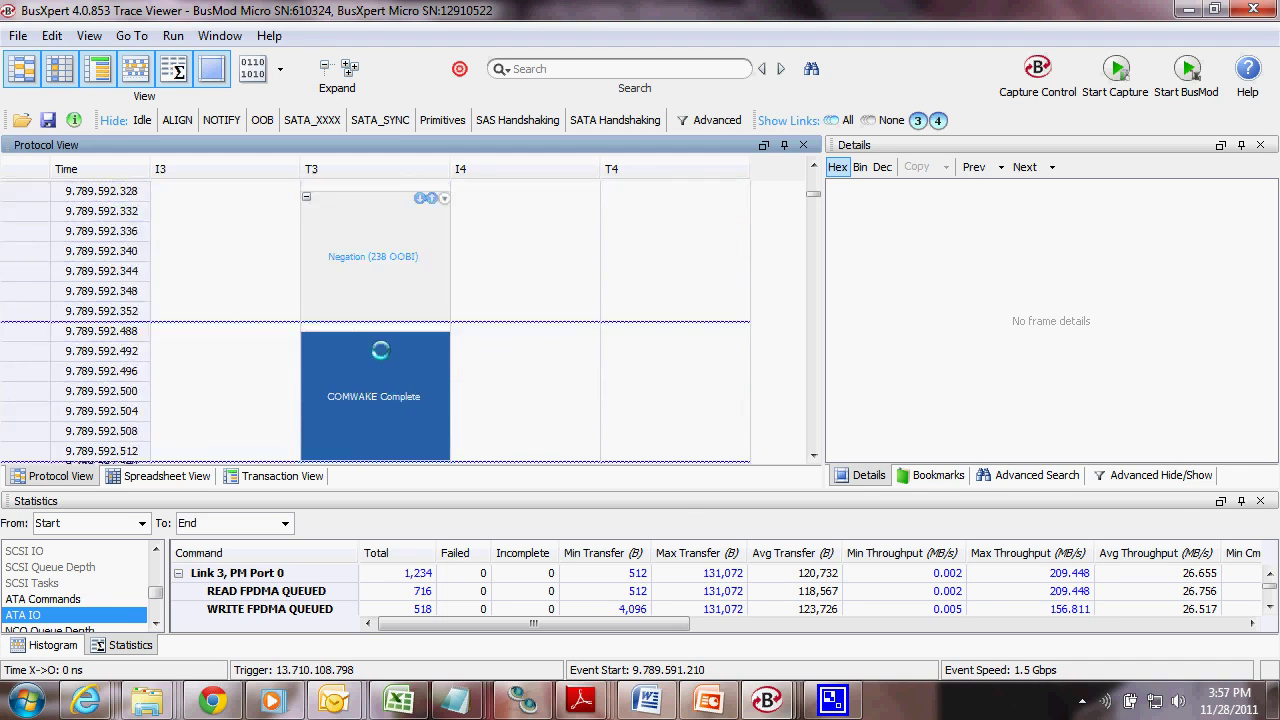
click(388, 328)
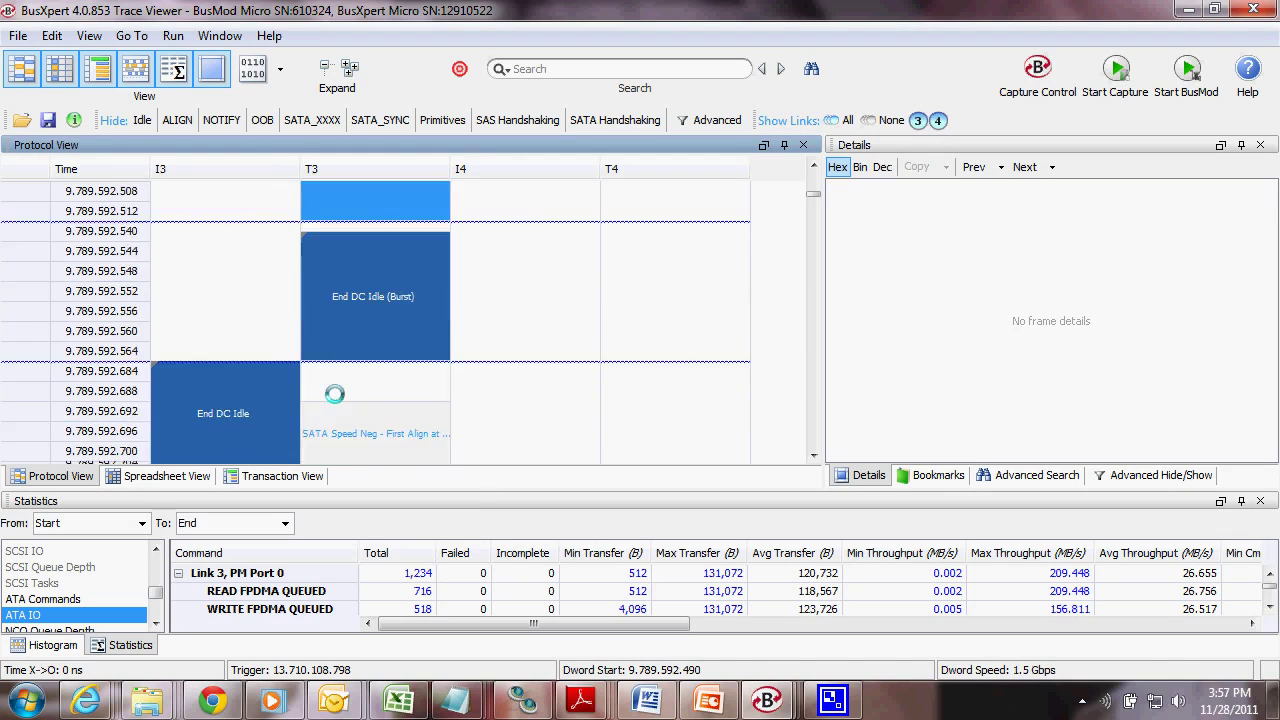
click(231, 423)
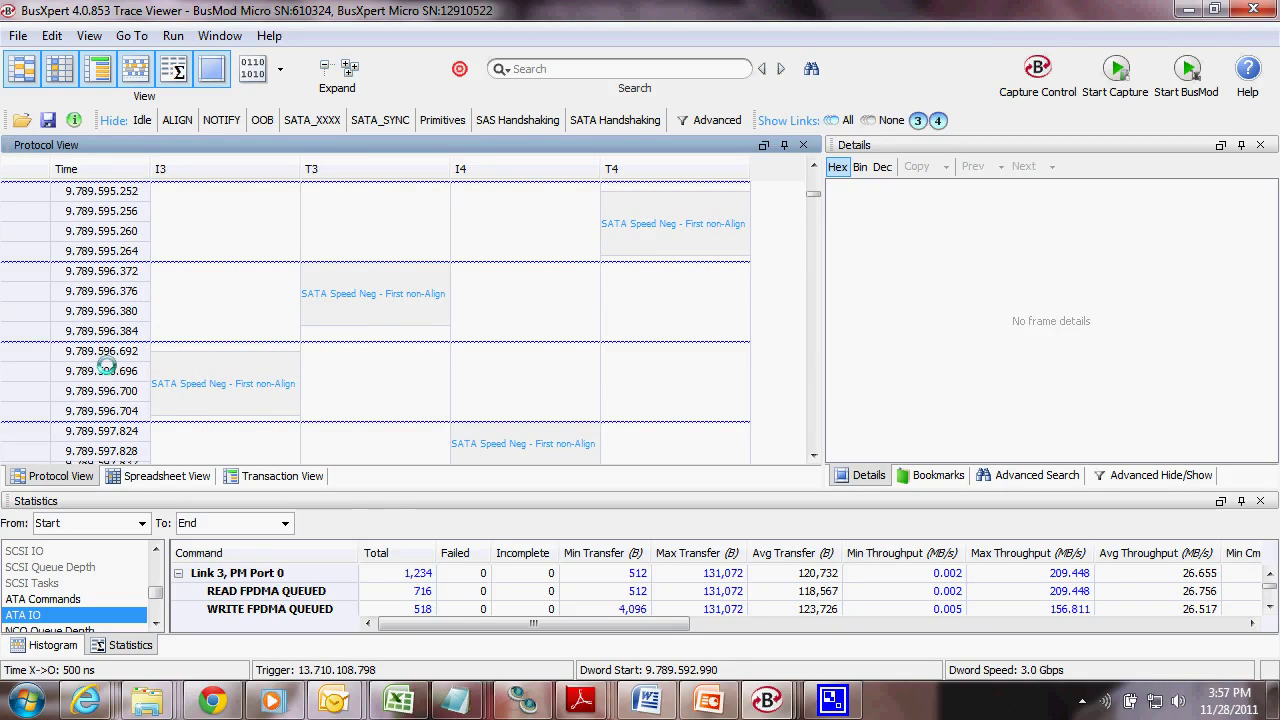
Switch to the Spreadsheet View and inspect the SATA_X_RDY, Register Dev->Host and SATA_WTRM events on T3 and T4 before the trigger.
click(145, 476)
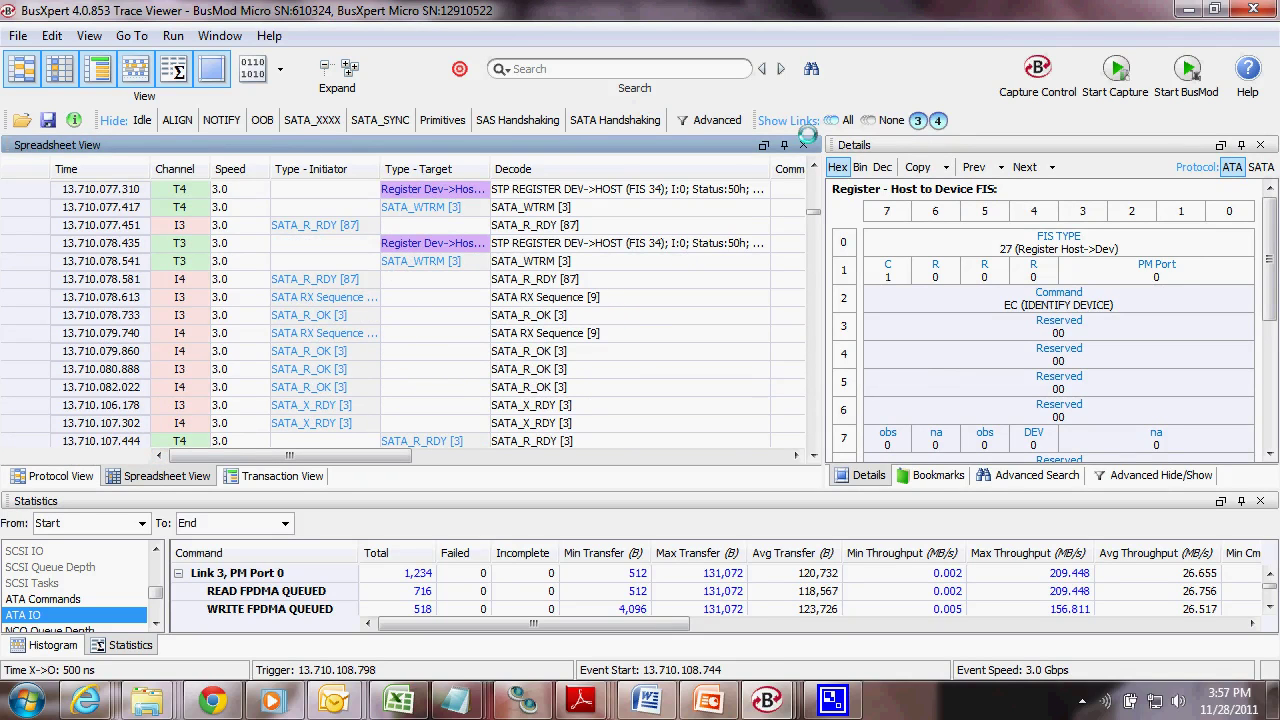
scroll(456, 243, up, 2)
click(241, 206)
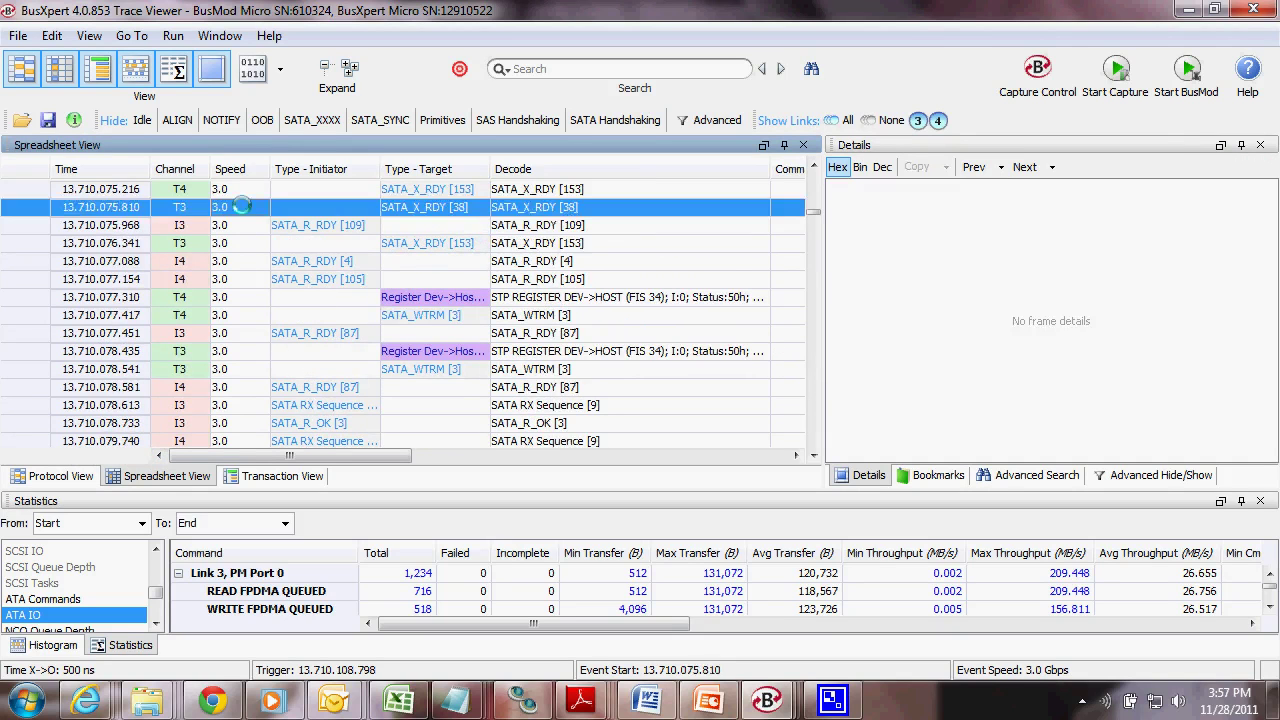
click(487, 192)
click(415, 222)
click(408, 246)
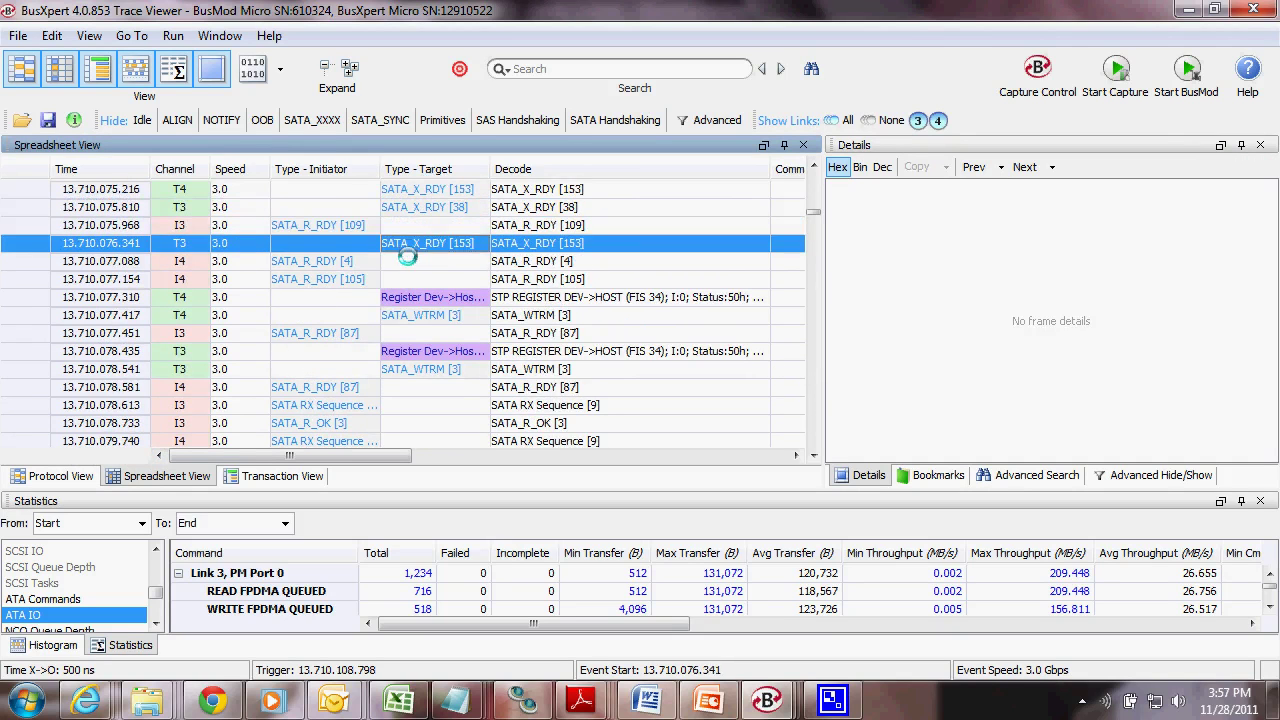
click(428, 295)
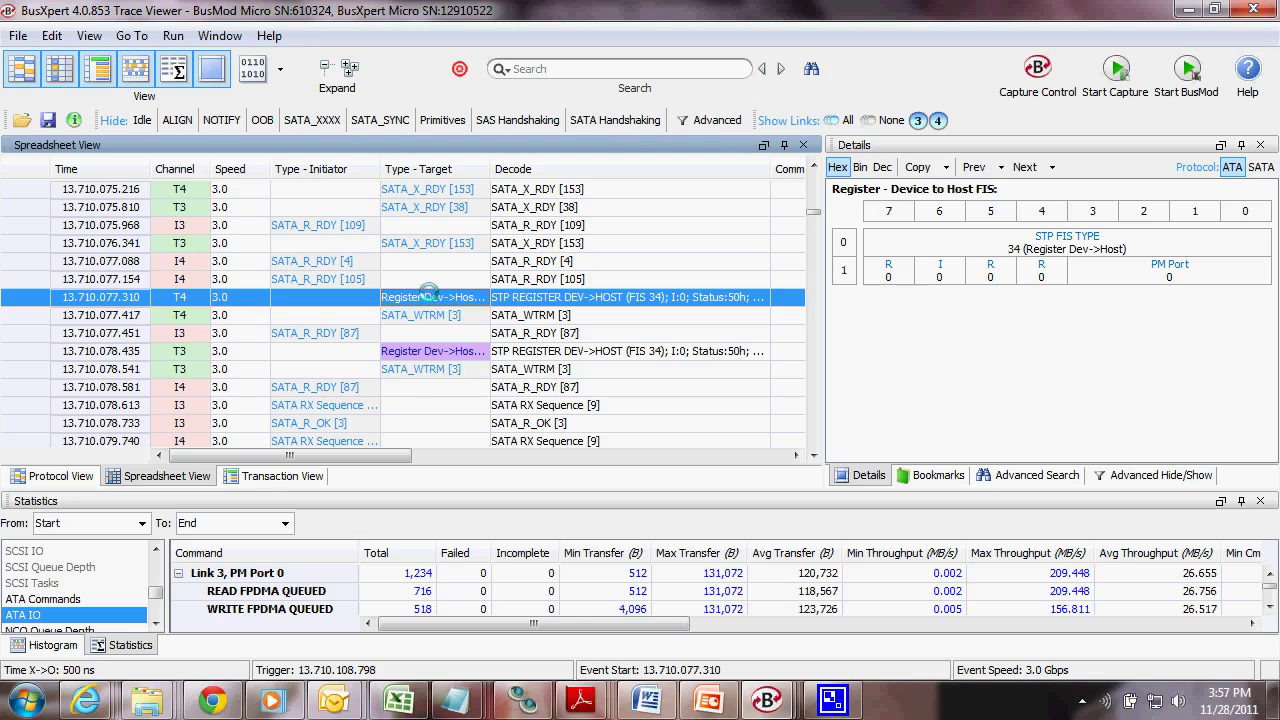
click(450, 315)
click(423, 352)
click(420, 369)
click(428, 297)
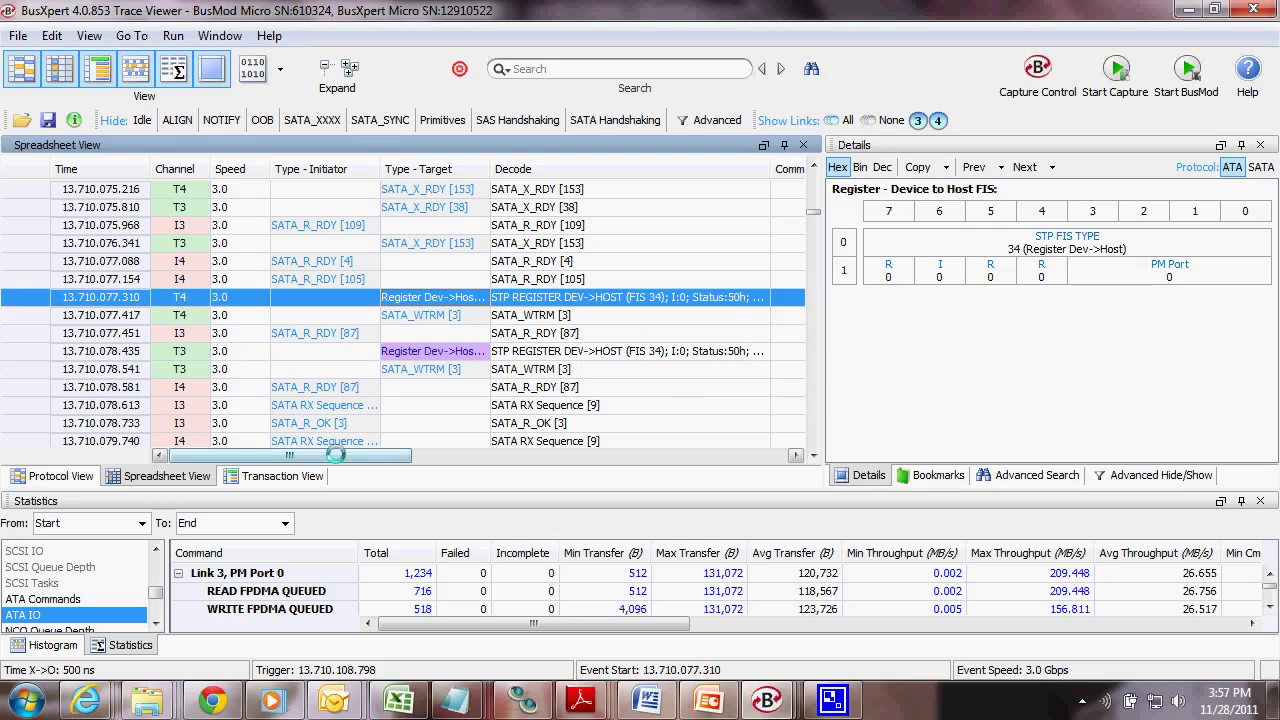
Compare the decodes of both Register Dev->Host frames and review the full SATA-level details of the T4 frame.
drag(280, 456, 345, 478)
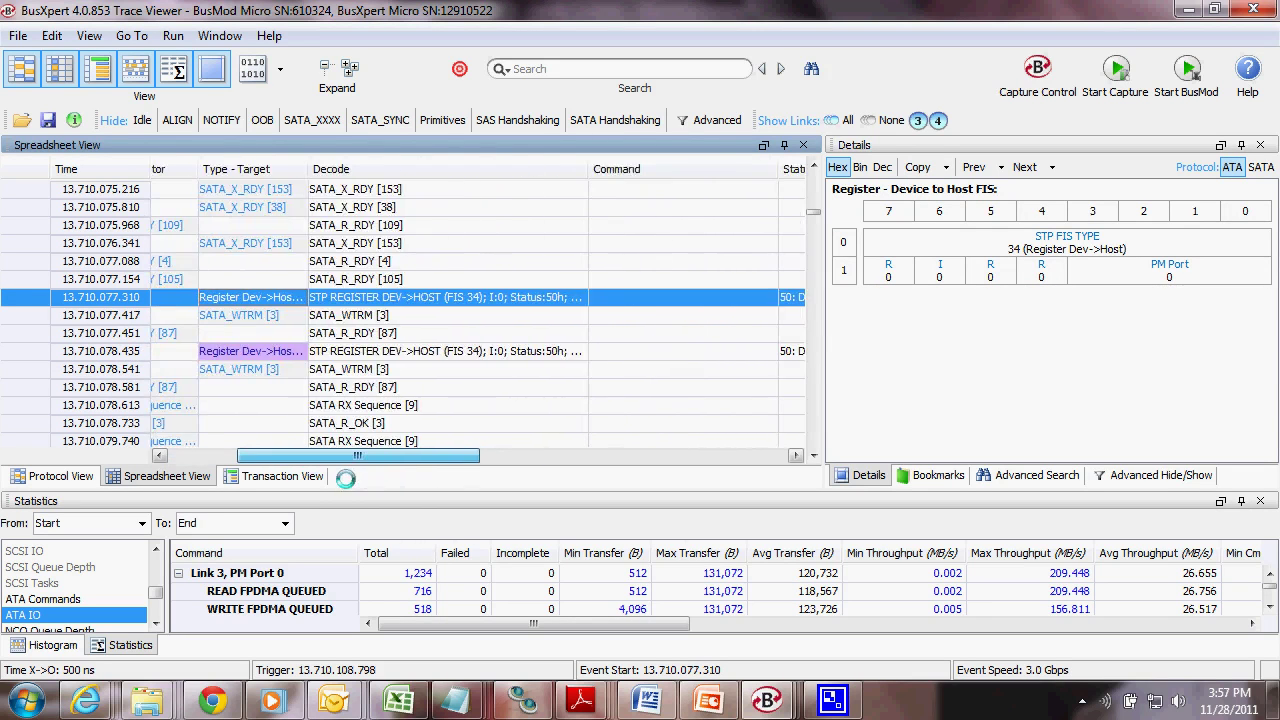
click(338, 352)
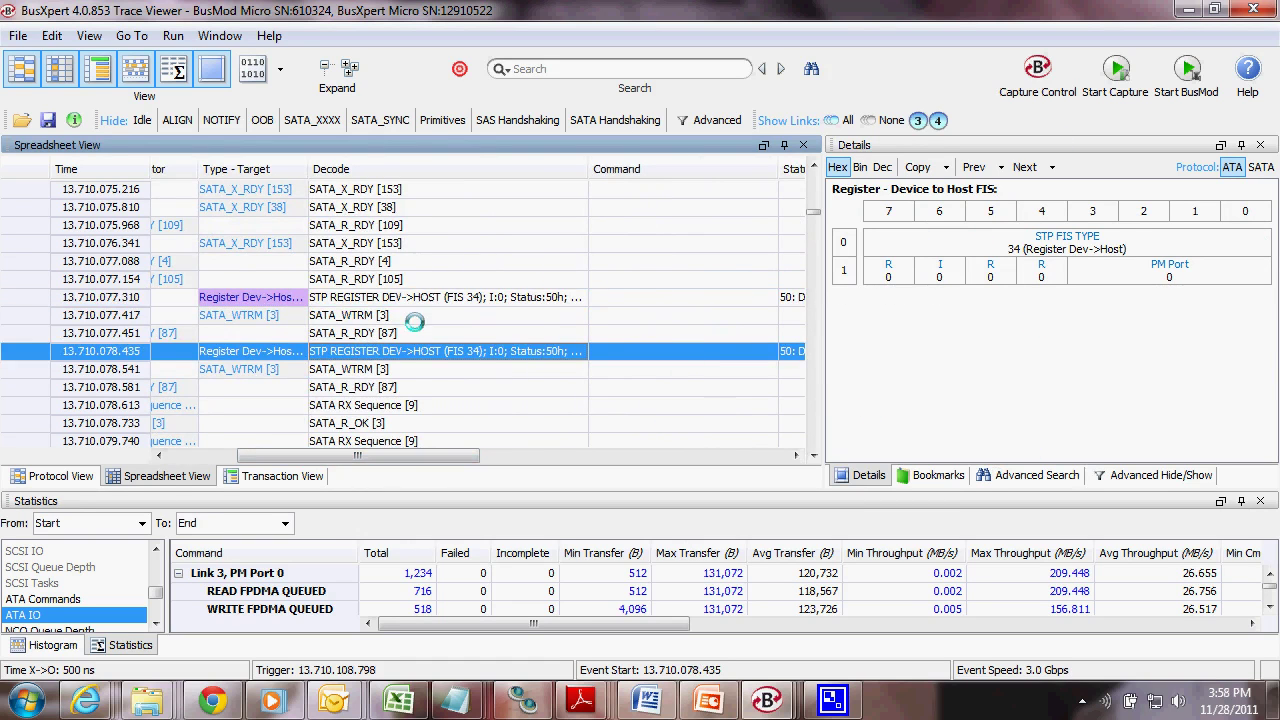
click(334, 297)
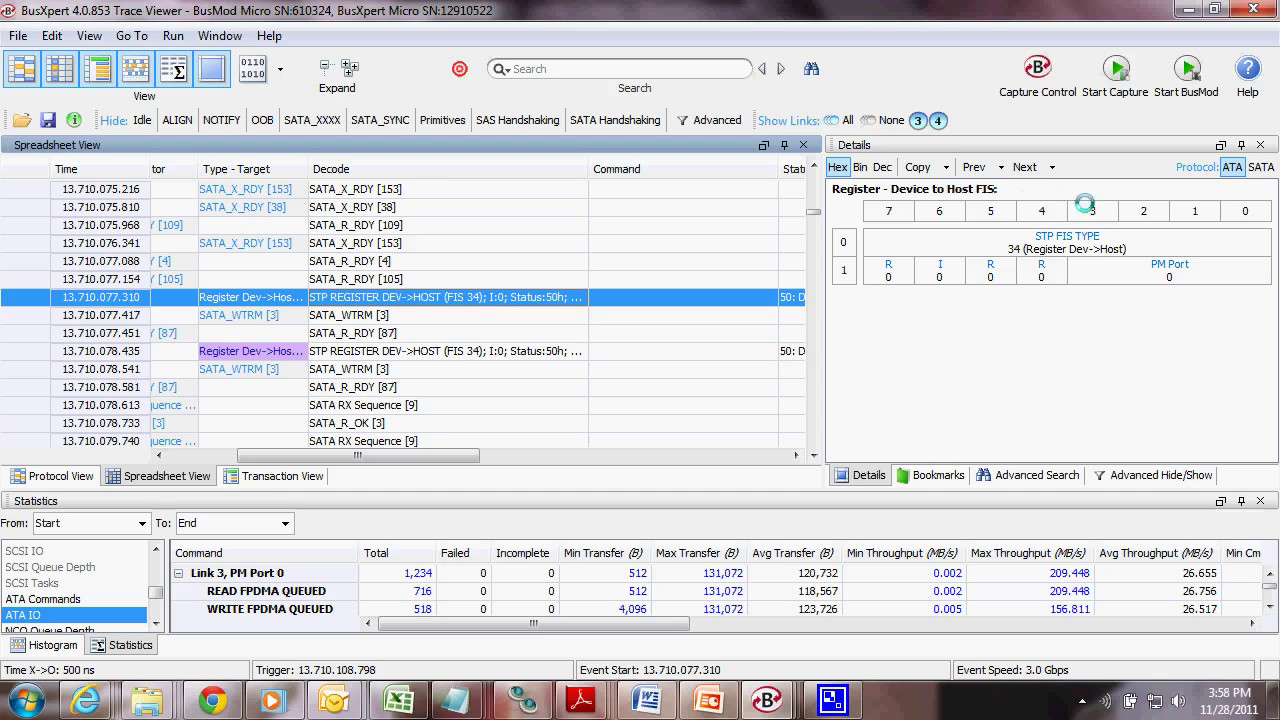
click(1256, 167)
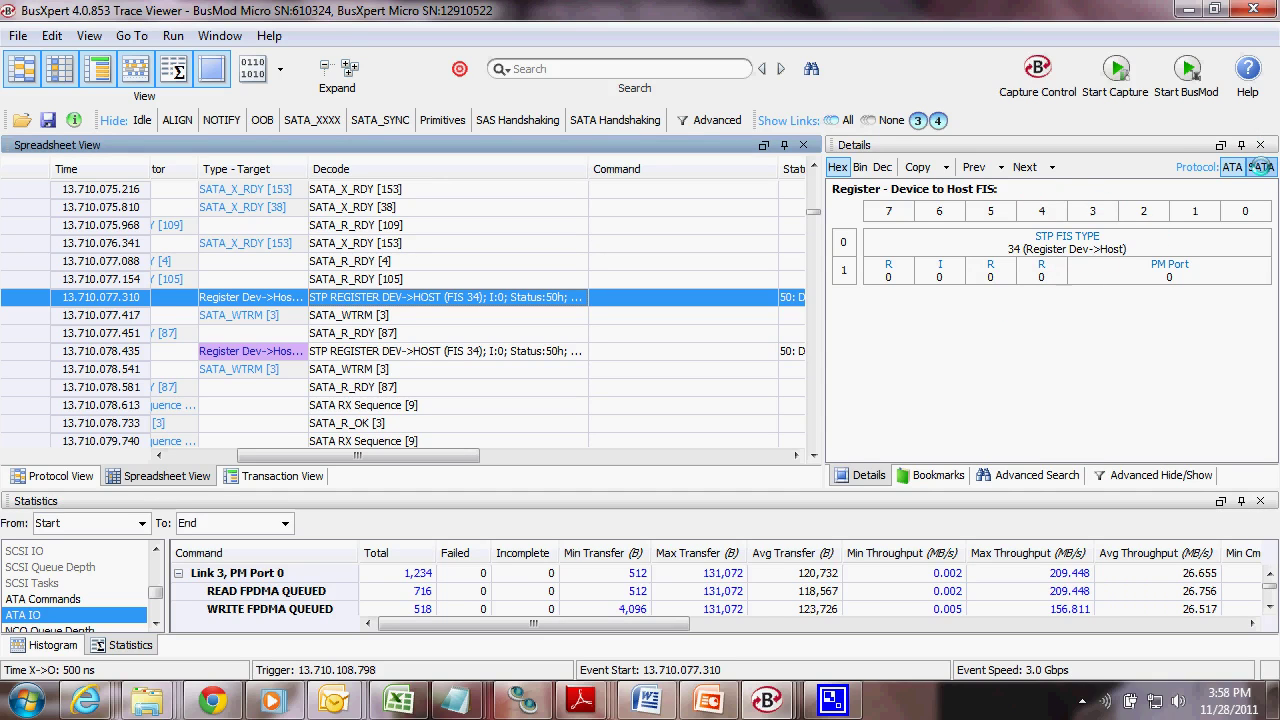
drag(1268, 237, 1268, 386)
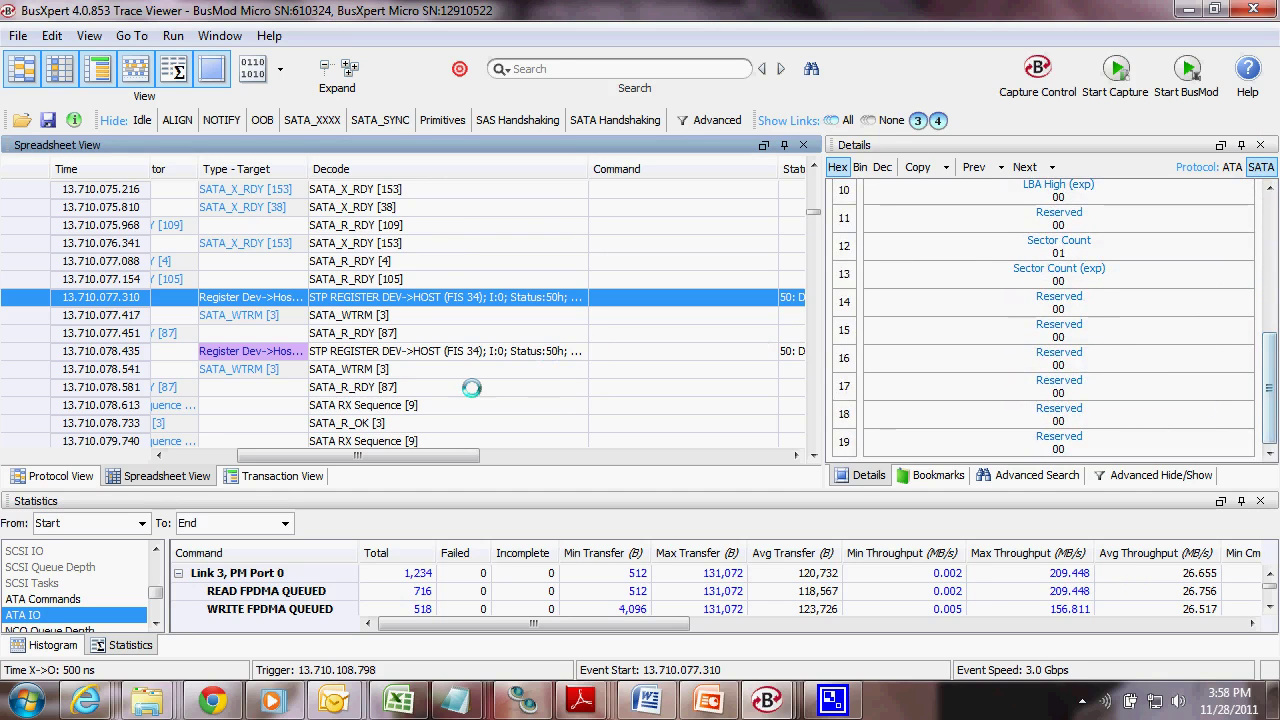
scroll(543, 420, down, 6)
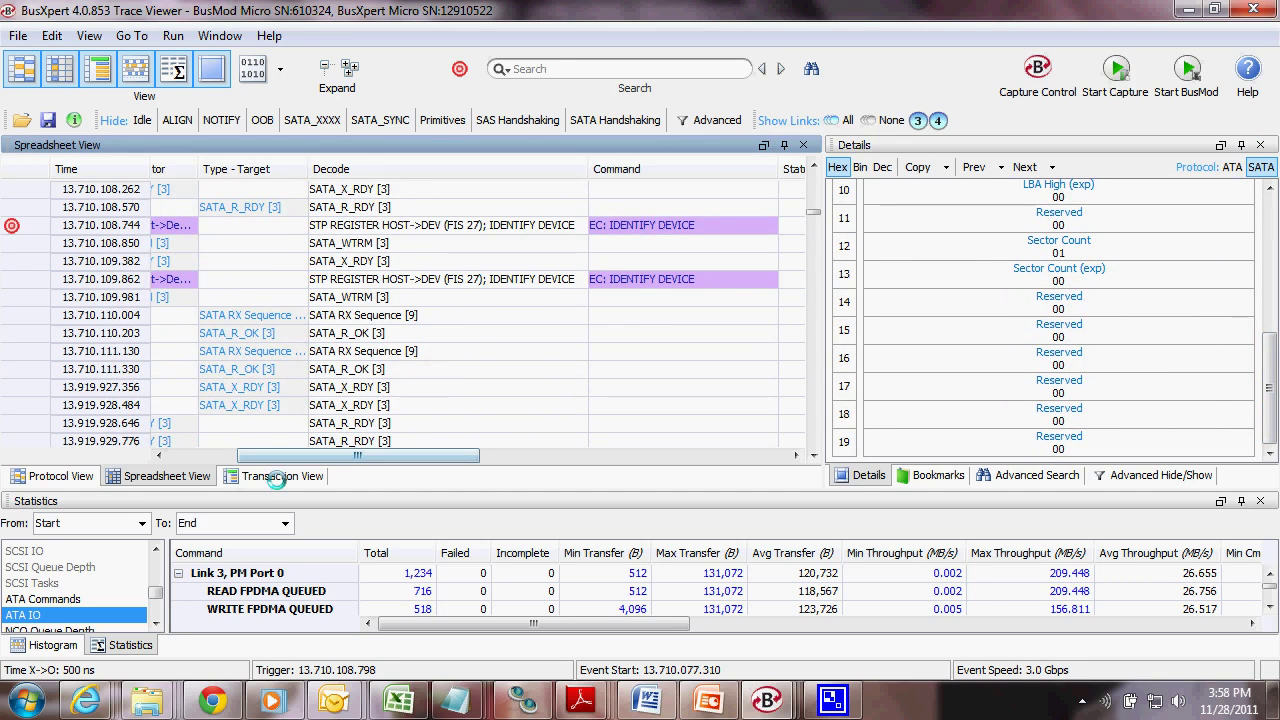
Switch to the Transaction View, collapse all entries, and expand the triggered IDENTIFY DEVICE command to inspect its Register and PIO Setup FISes.
click(250, 477)
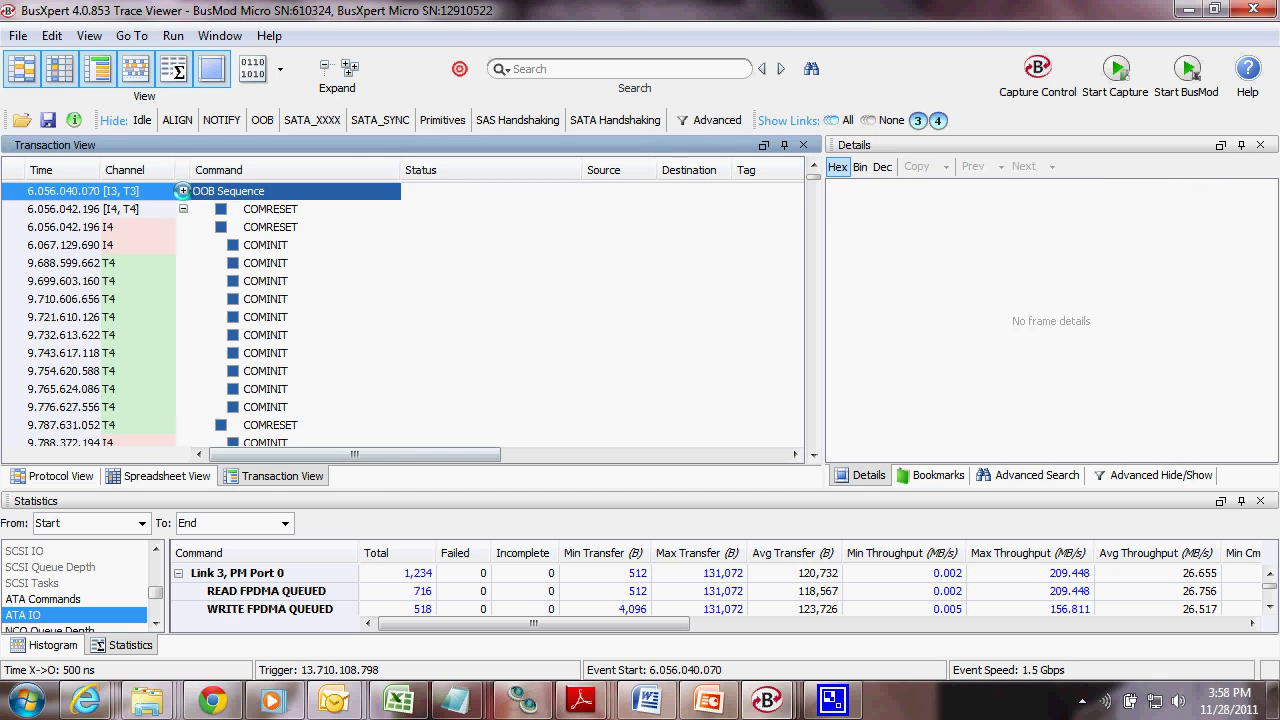
click(352, 68)
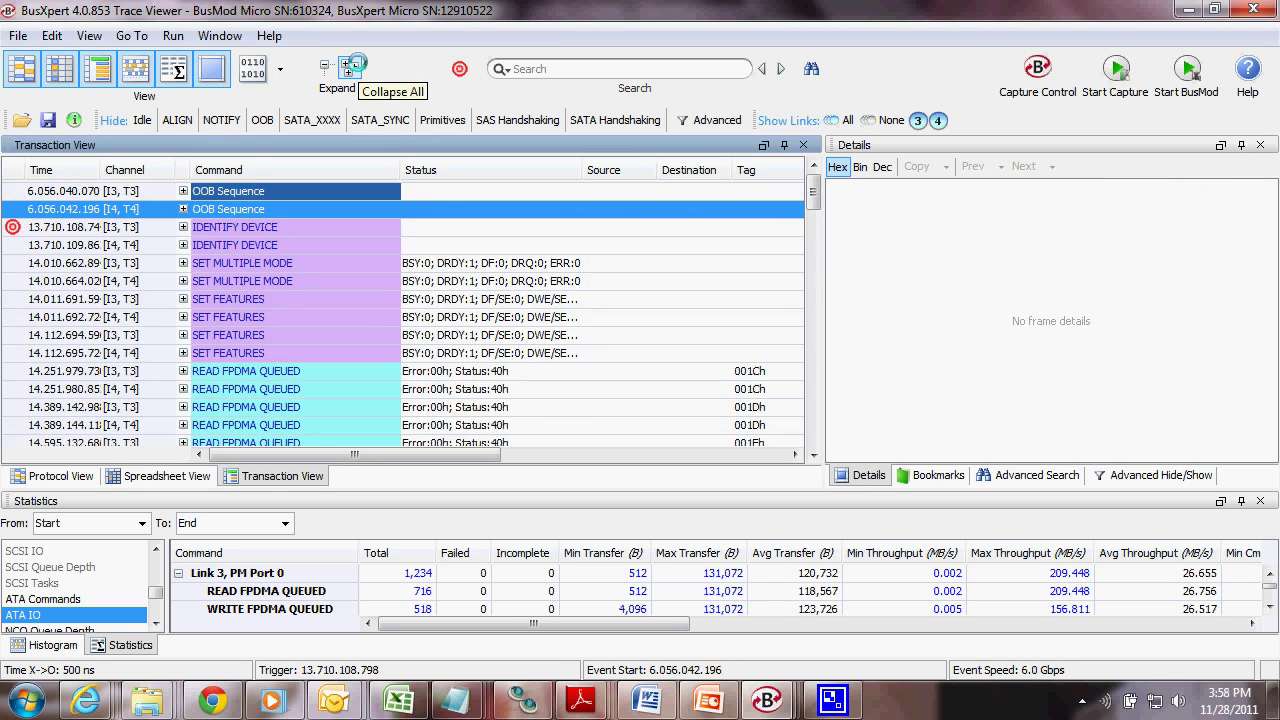
click(183, 227)
click(286, 245)
click(313, 263)
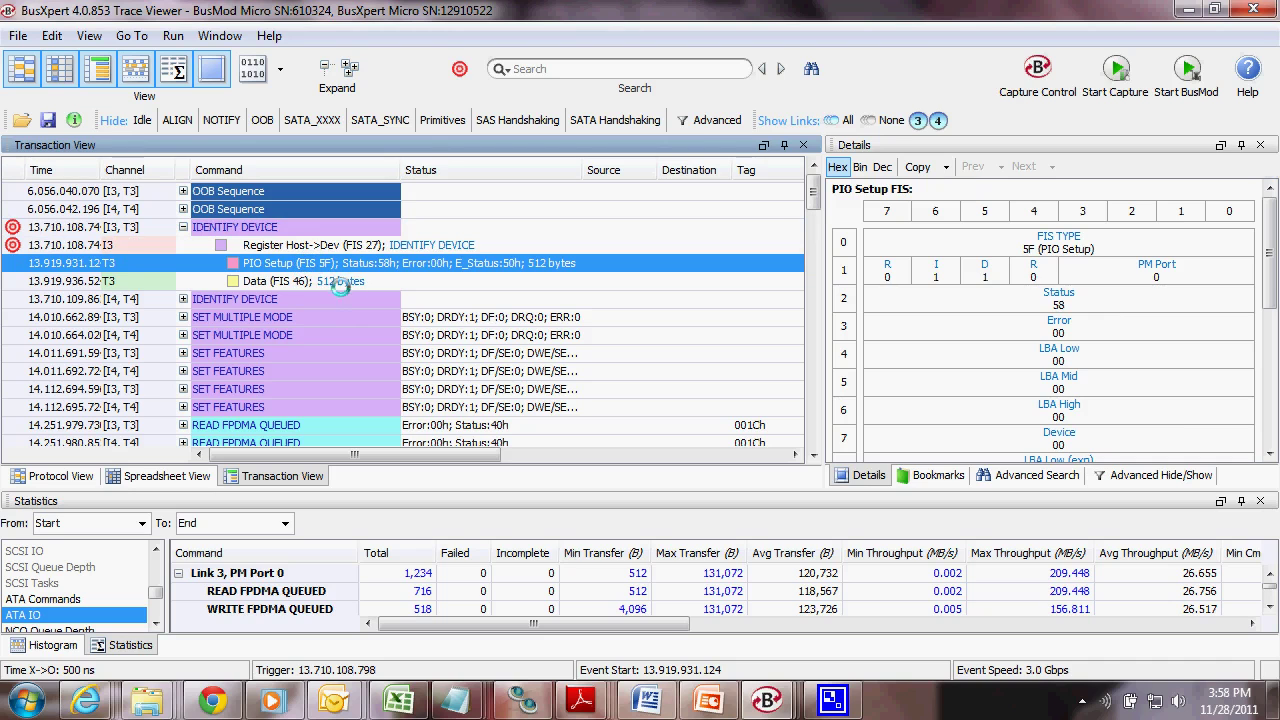
Examine the IDENTIFY DEVICE data carried in the command's 512-byte Data FIS.
click(306, 280)
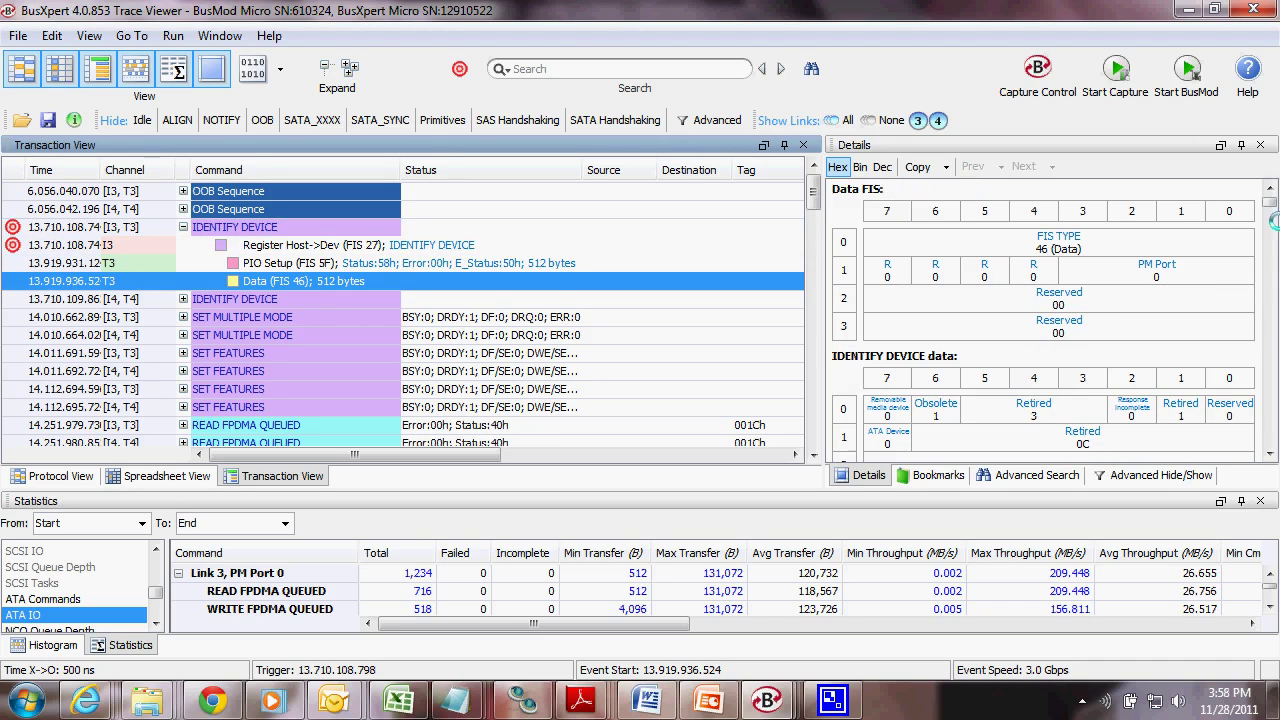
click(1271, 451)
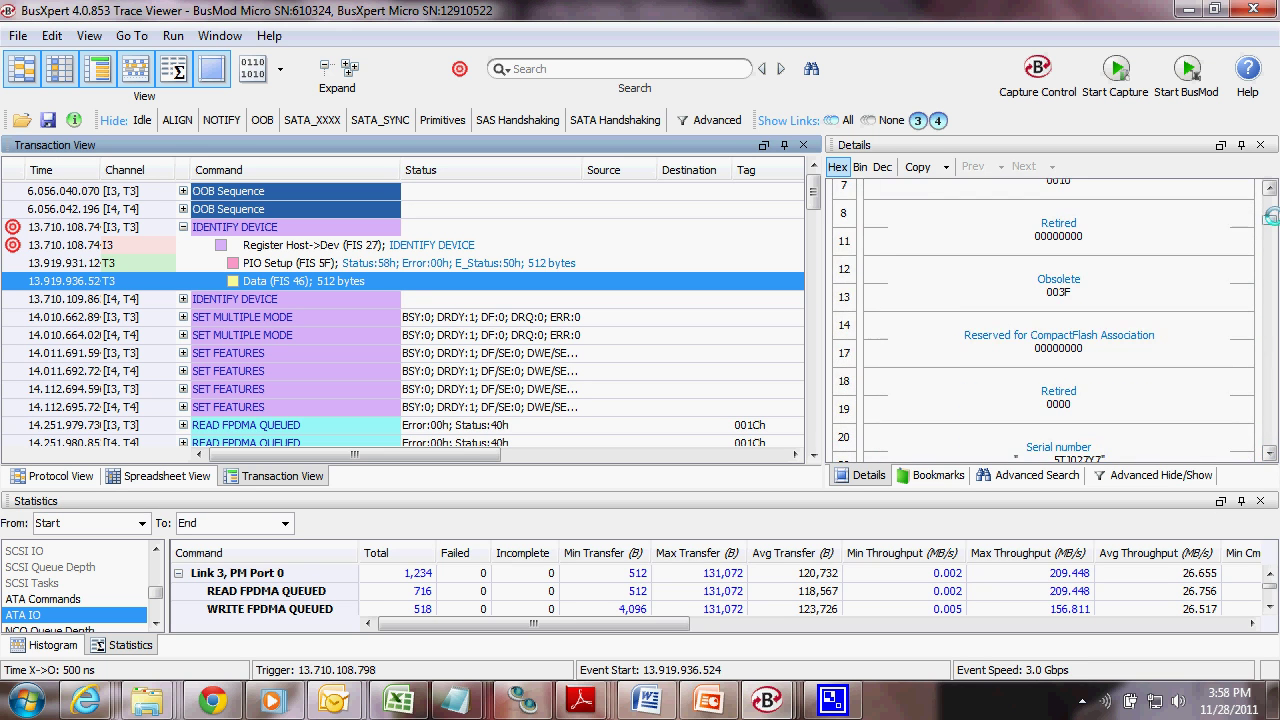
drag(1270, 217, 1270, 271)
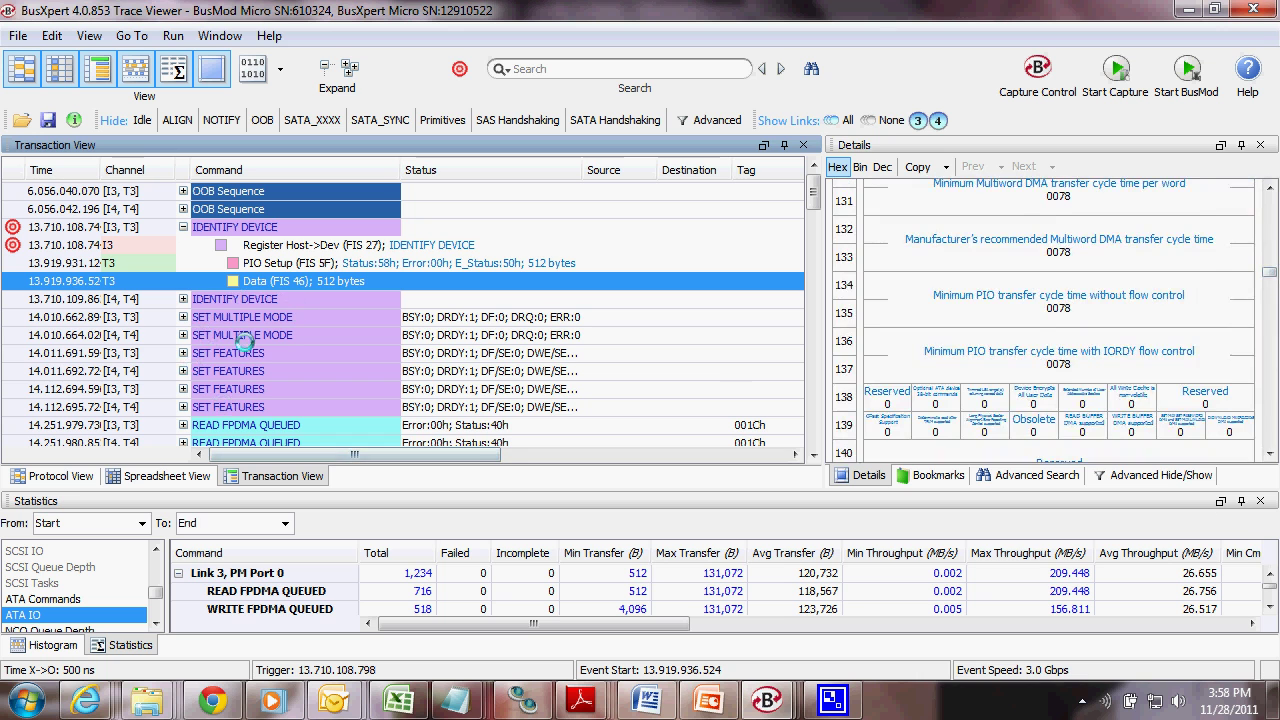
Review the SET FEATURES commands that follow IDENTIFY DEVICE and SET MULTIPLE MODE on I3/T3.
click(214, 352)
click(228, 389)
scroll(422, 347, down, 1)
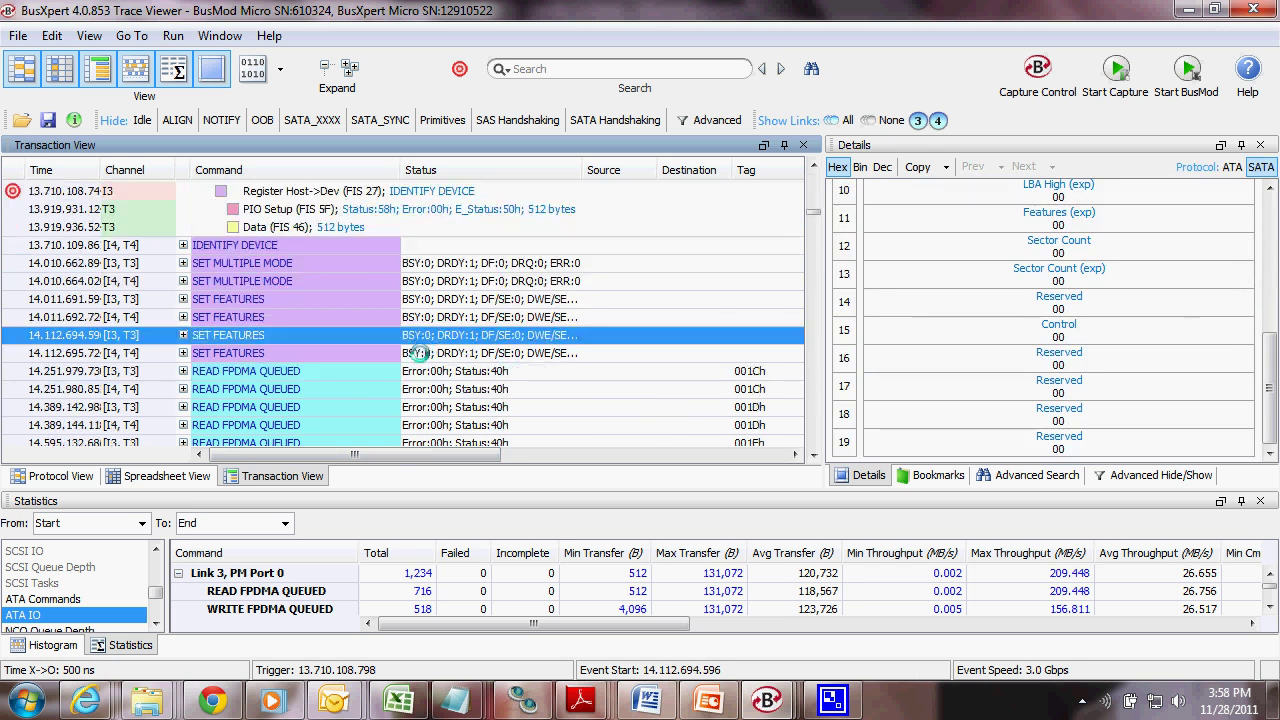
scroll(255, 367, down, 1)
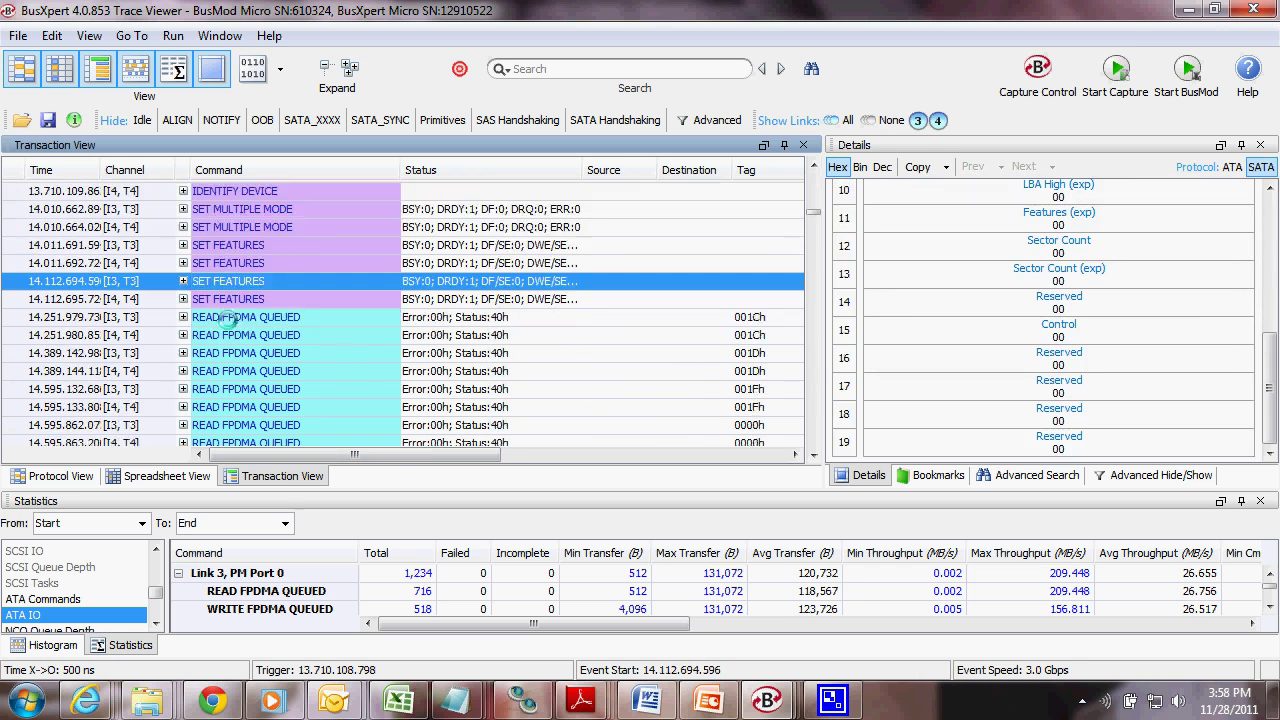
Expand the first READ FPDMA QUEUED command on I3/T3 and inspect its Register Host->Dev and Set Device Bits FISes.
double_click(176, 316)
click(296, 335)
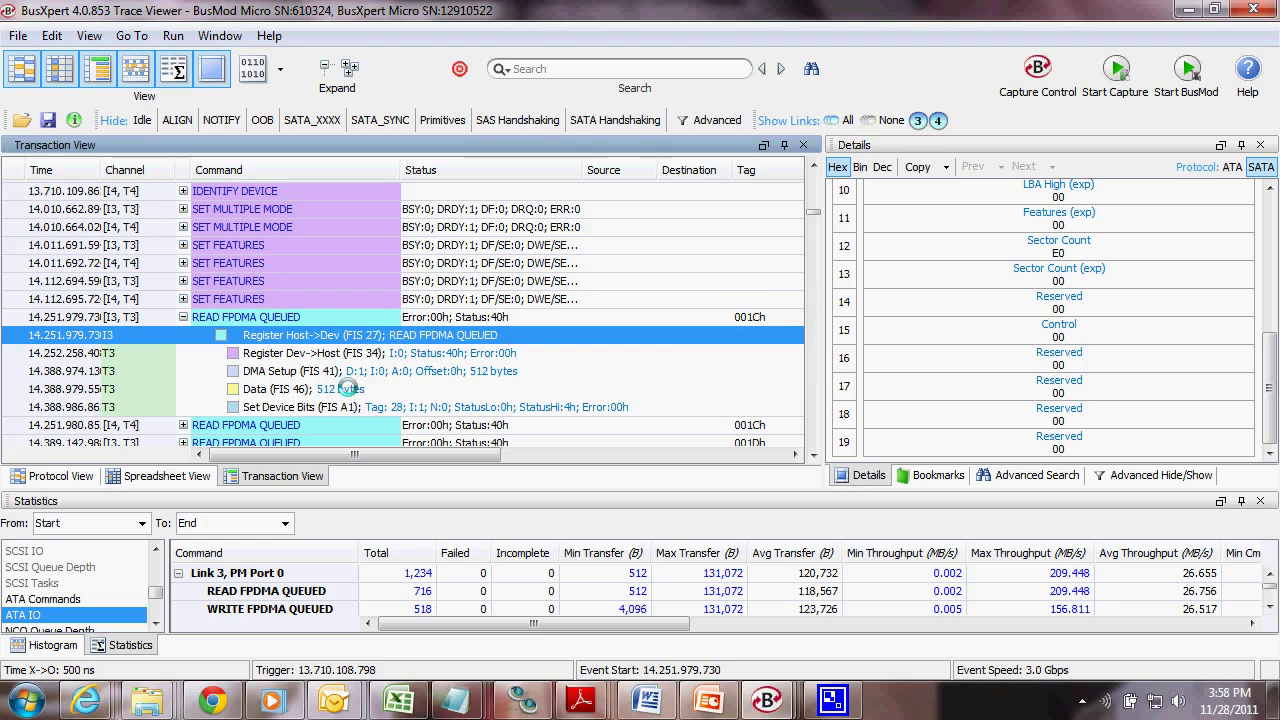
click(310, 406)
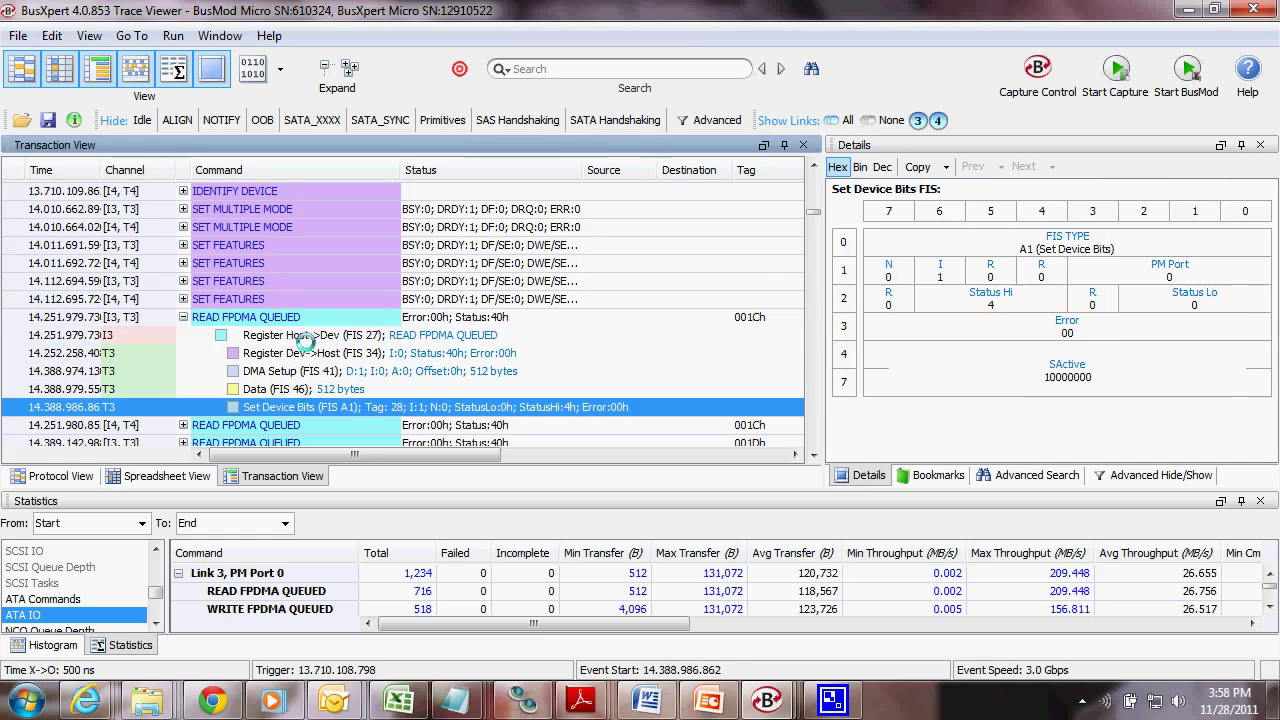
Collapse the READ FPDMA QUEUED command and browse the subsequent commands down to the WRITE FPDMA QUEUED entries.
double_click(190, 320)
scroll(404, 338, down, 4)
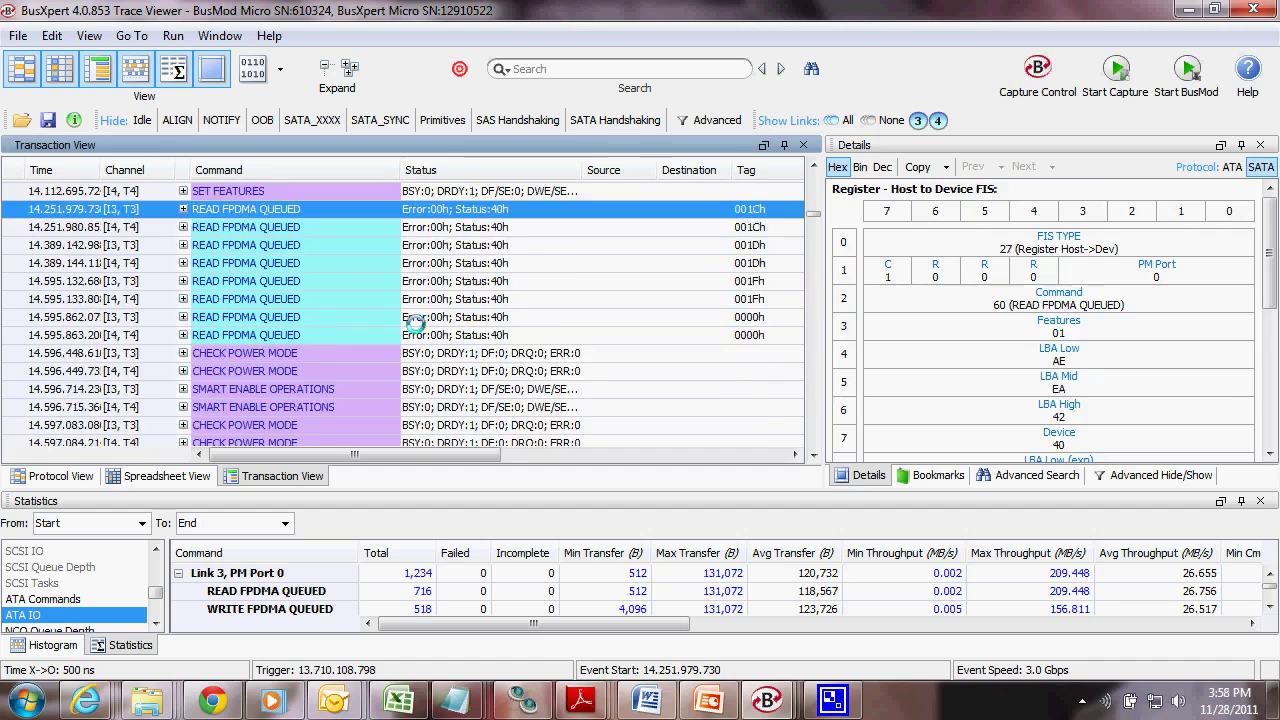
scroll(404, 338, down, 10)
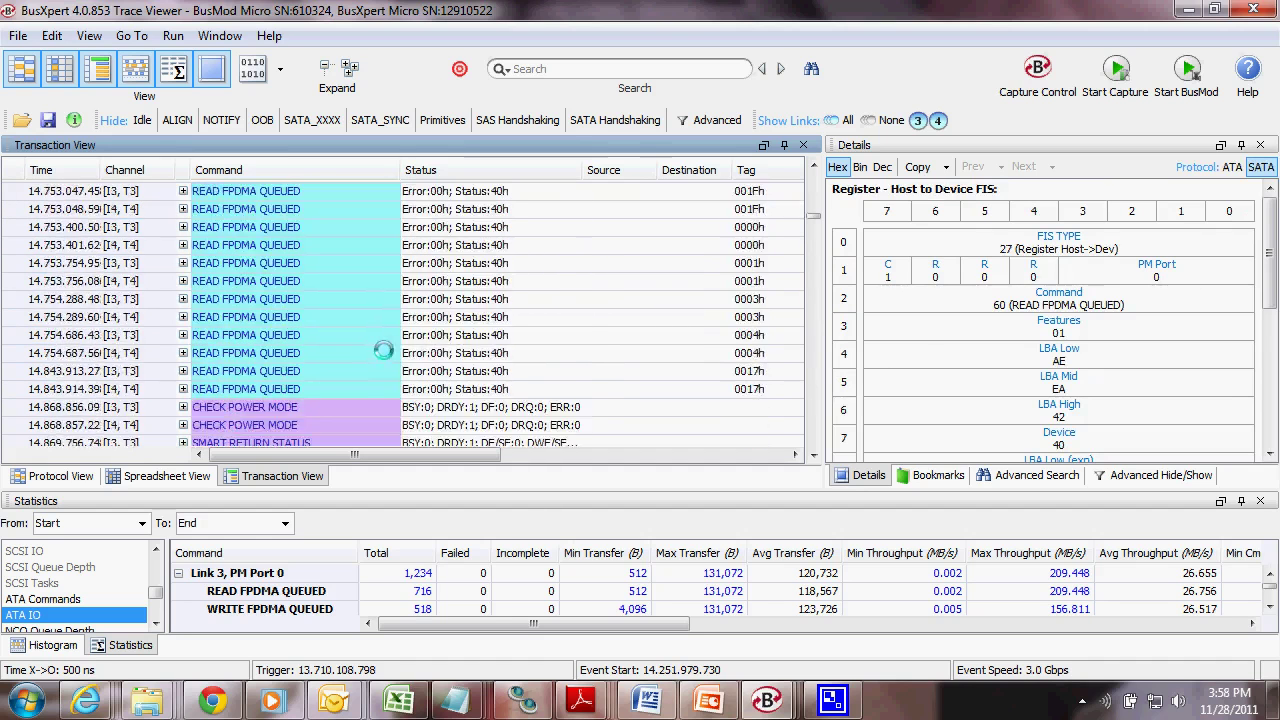
scroll(372, 350, down, 10)
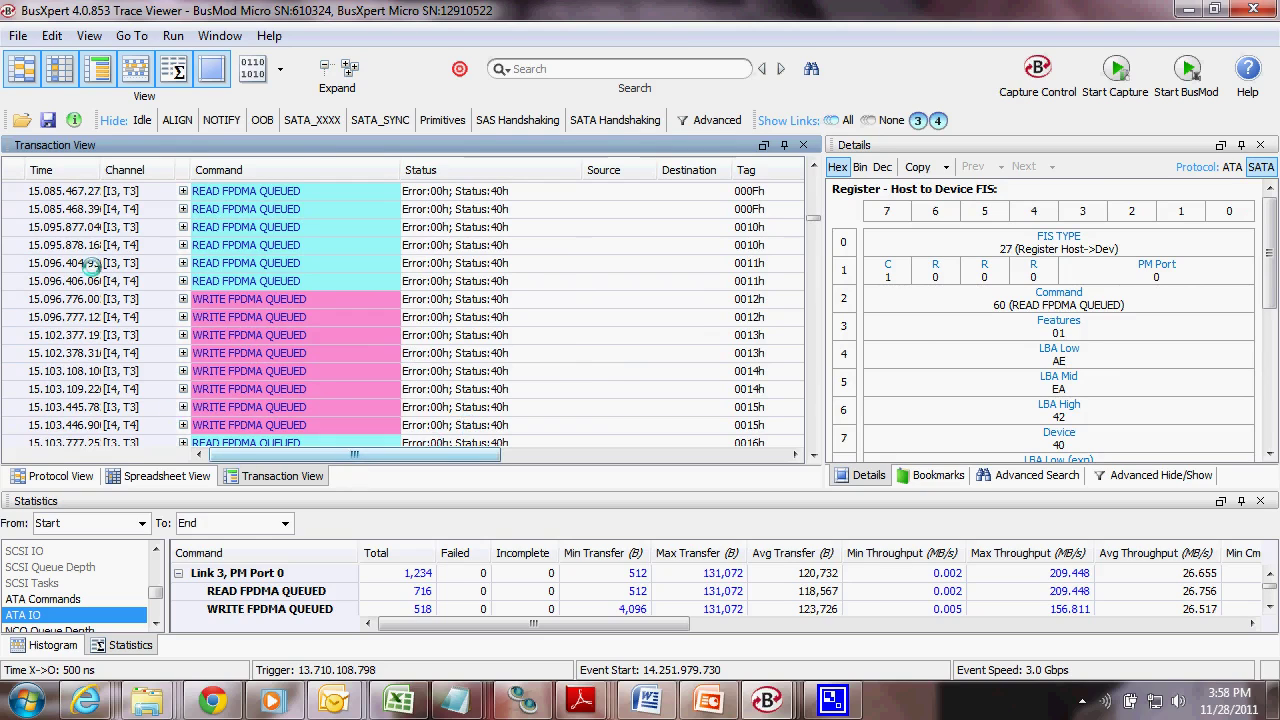
Show the Histogram, open its settings, and remove the SSP COMMAND, SSP DATA and SSP RESPONSE areas.
click(52, 646)
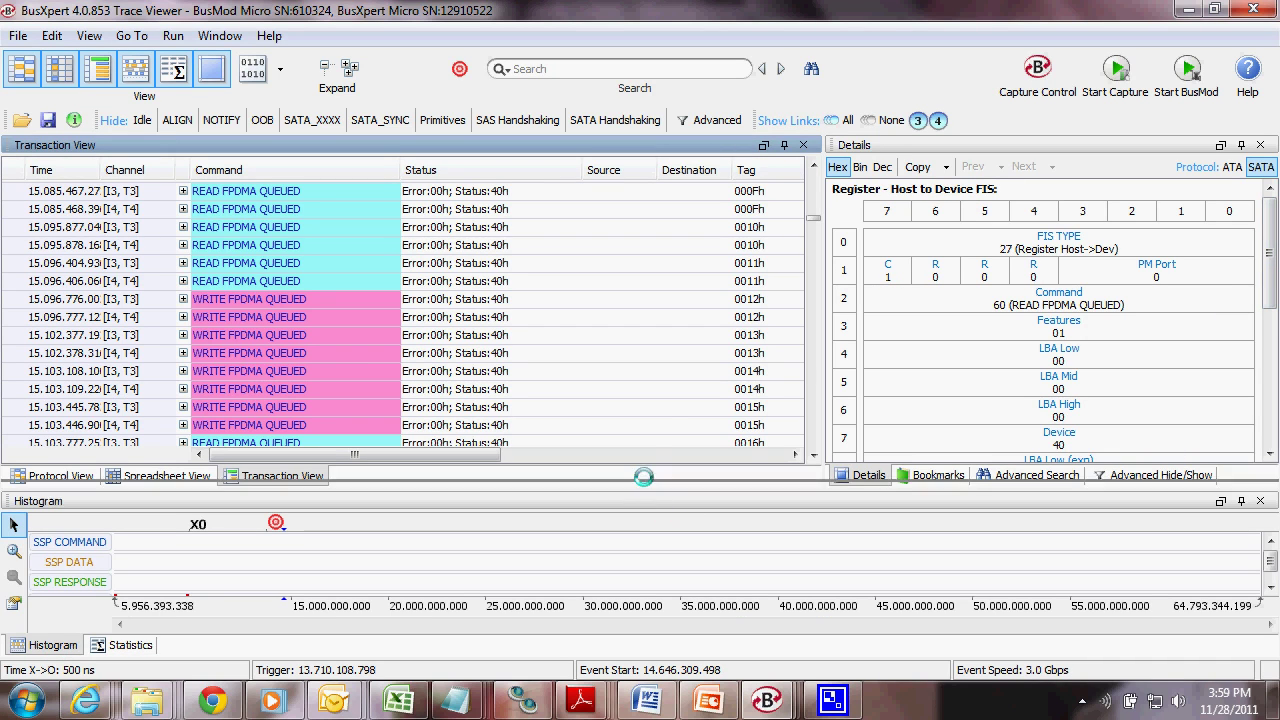
click(12, 547)
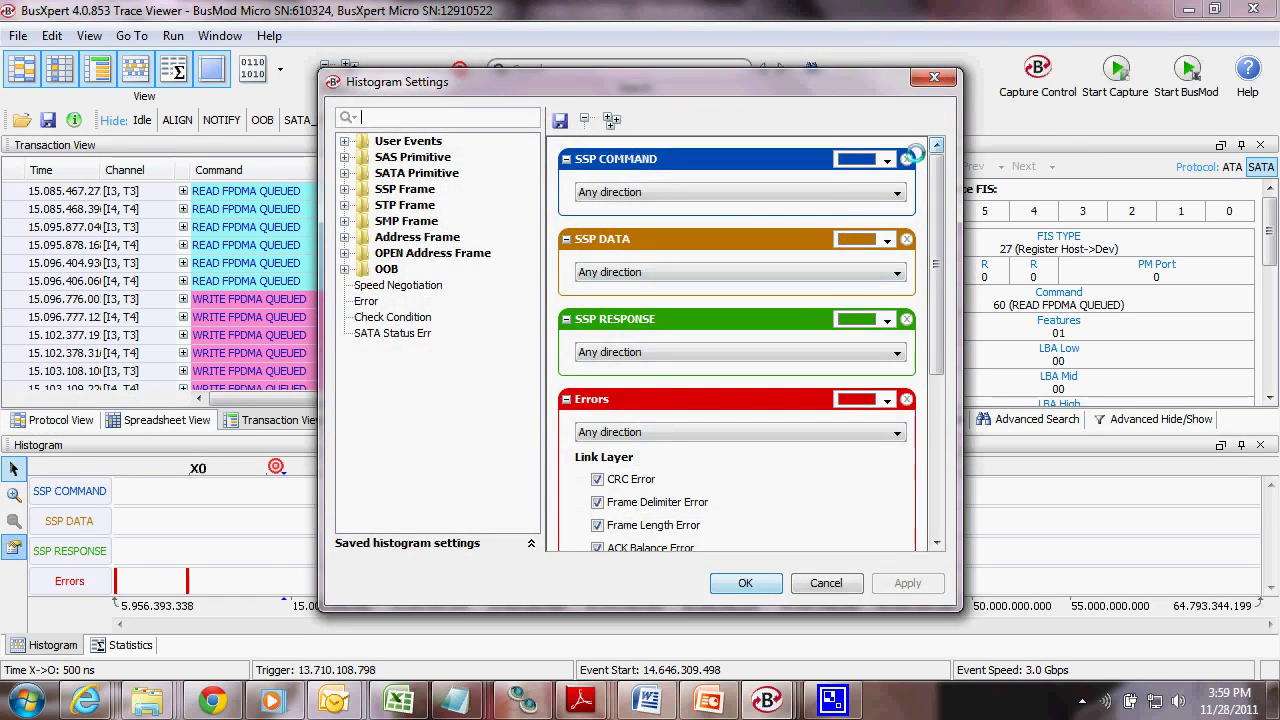
scroll(910, 165, down, 2)
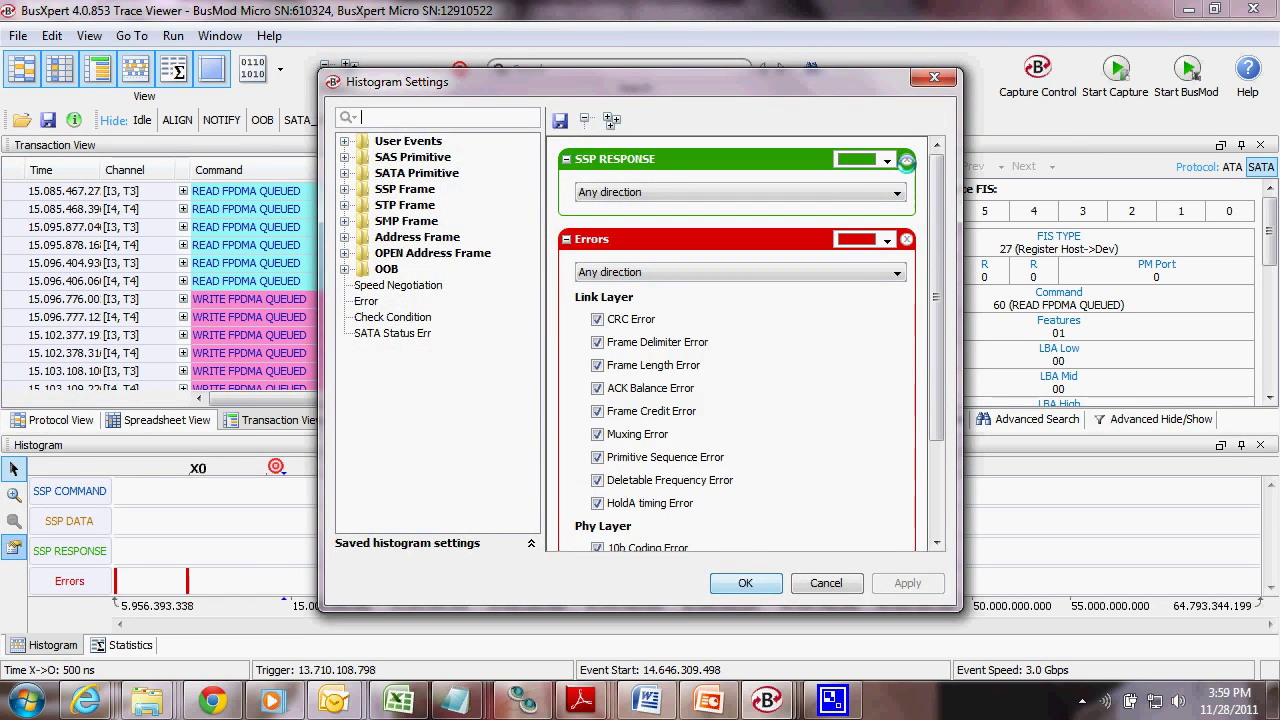
click(906, 160)
Search for "Set" and "PM" events, and add Set Device Bits and SATA_PMREQ_P as new histogram areas.
click(424, 112)
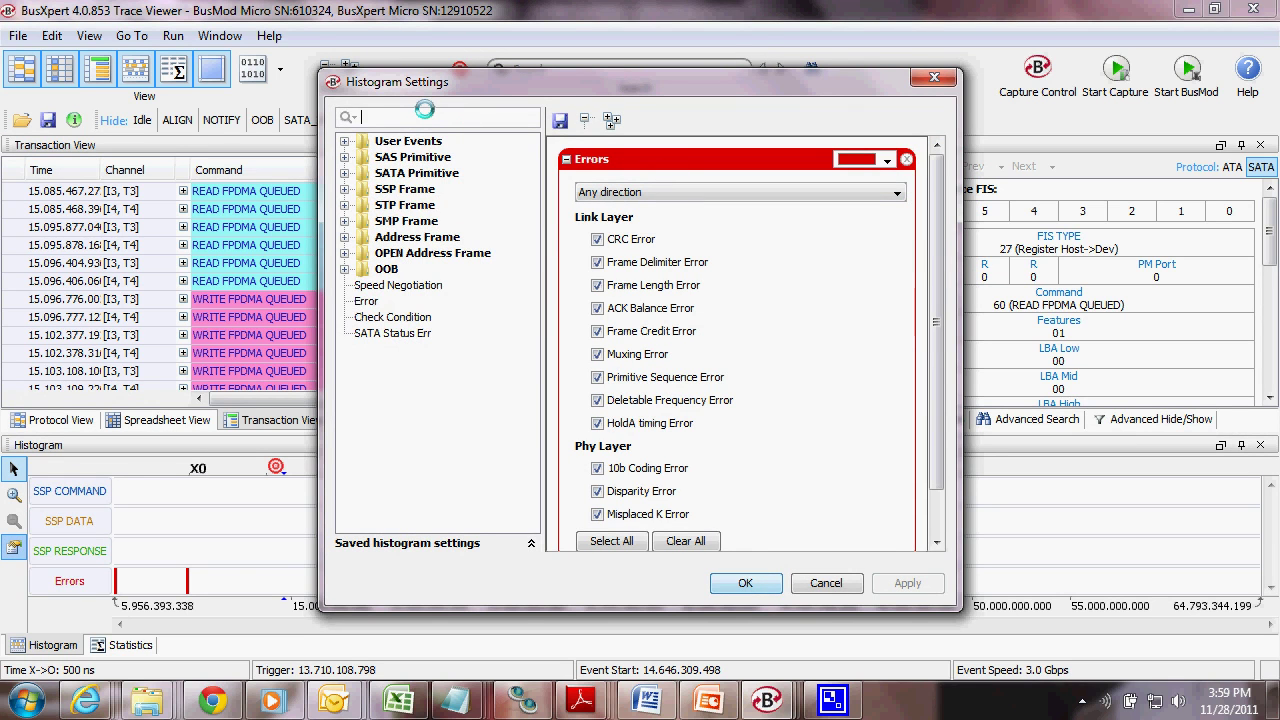
text(Set)
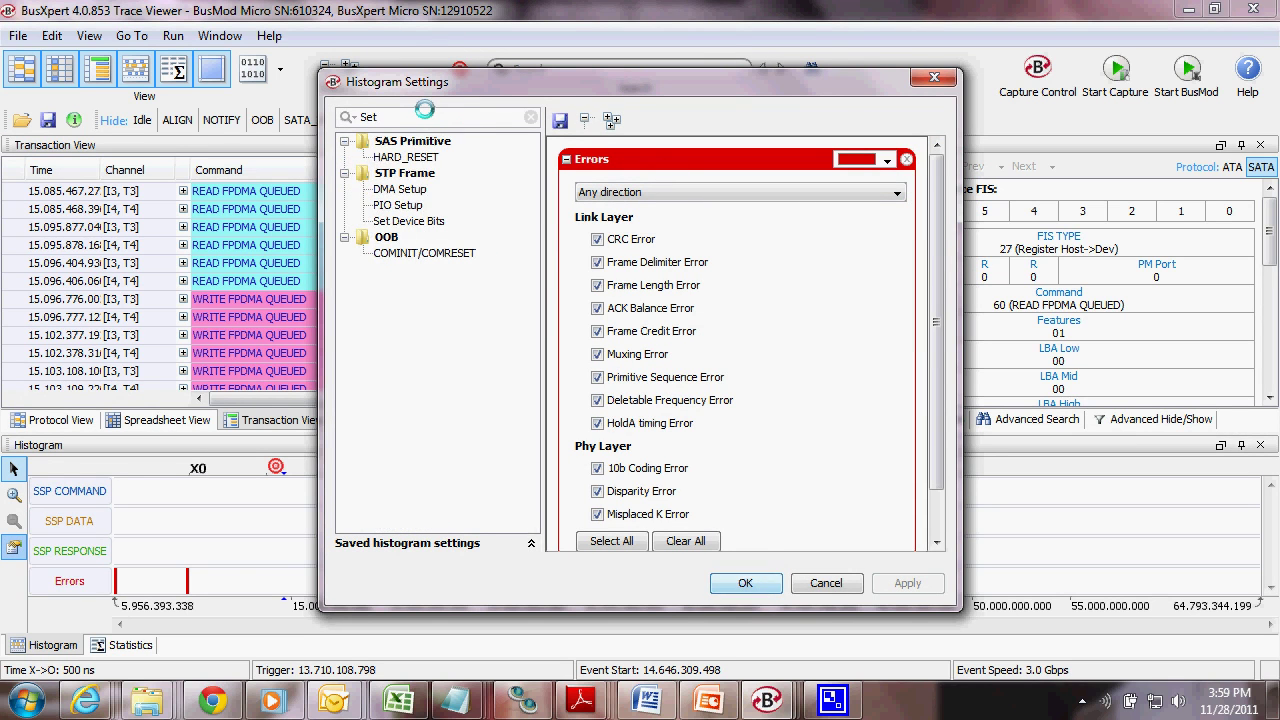
drag(410, 221, 694, 178)
double_click(368, 117)
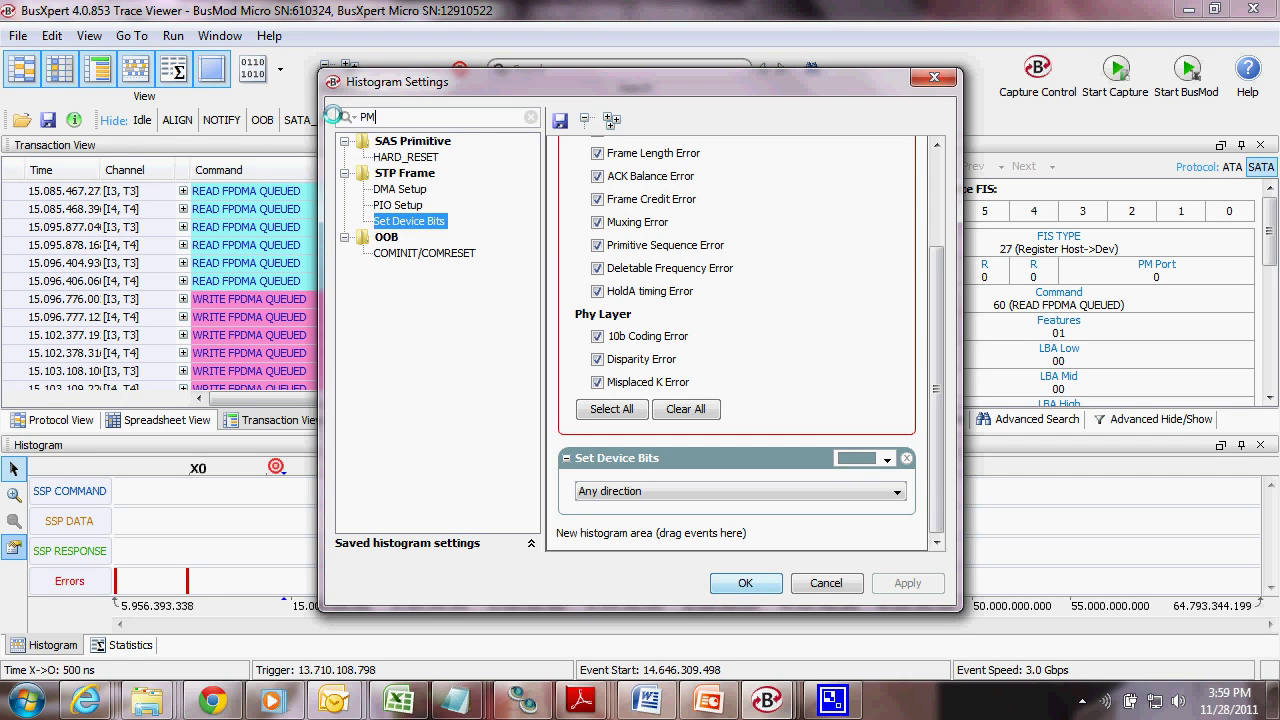
drag(413, 188, 650, 533)
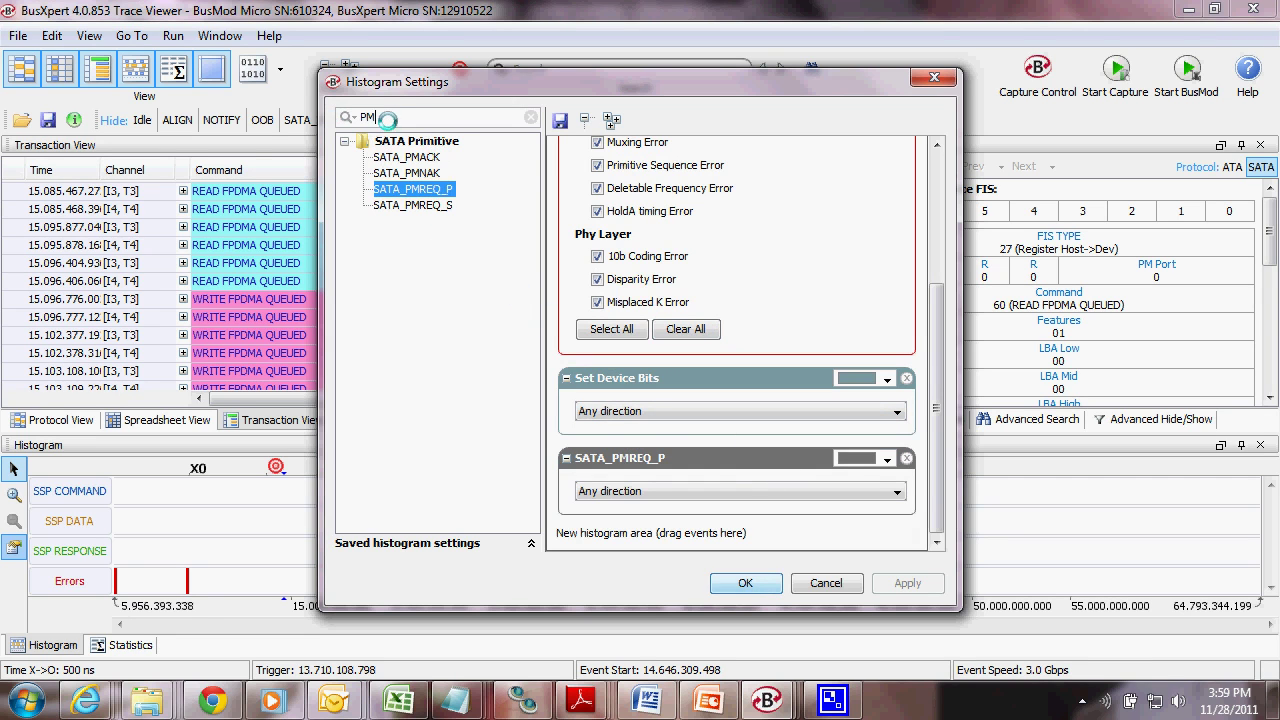
Search the histogram events for "OOB", clear the search, and select COMWAKE in the OOB group.
text(OOB)
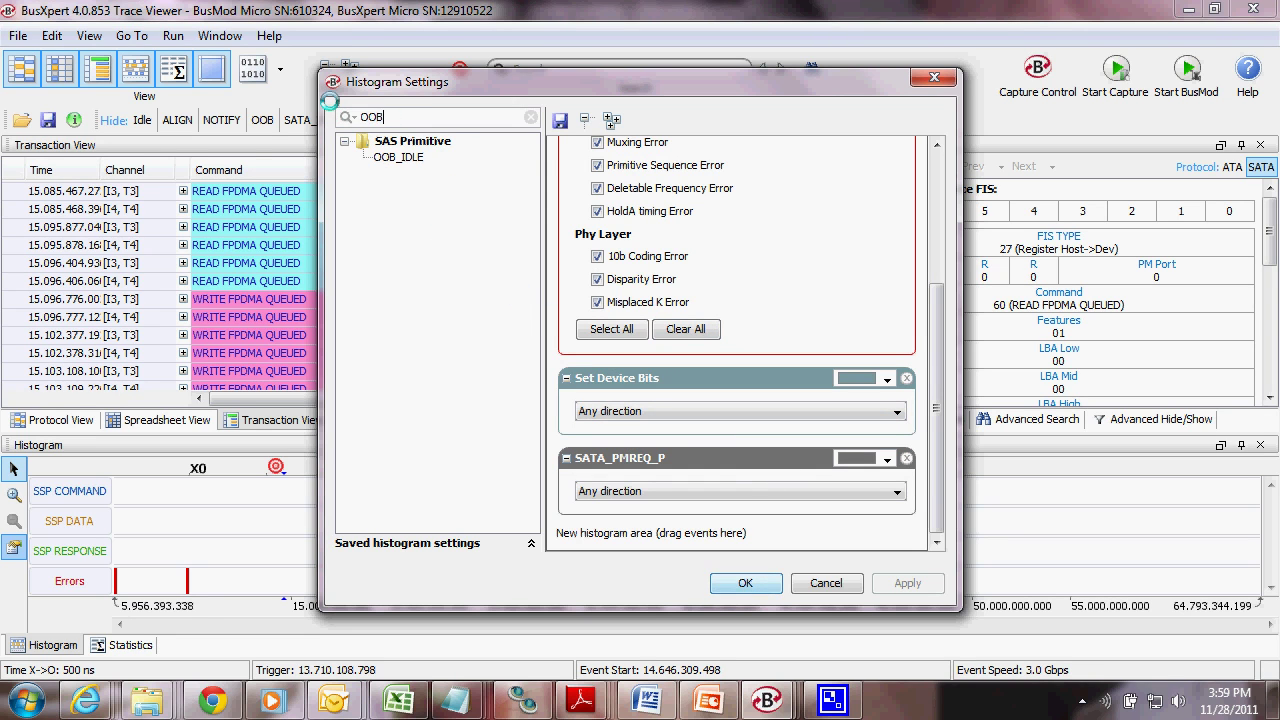
key(BackSpace)
key(BackSpace)
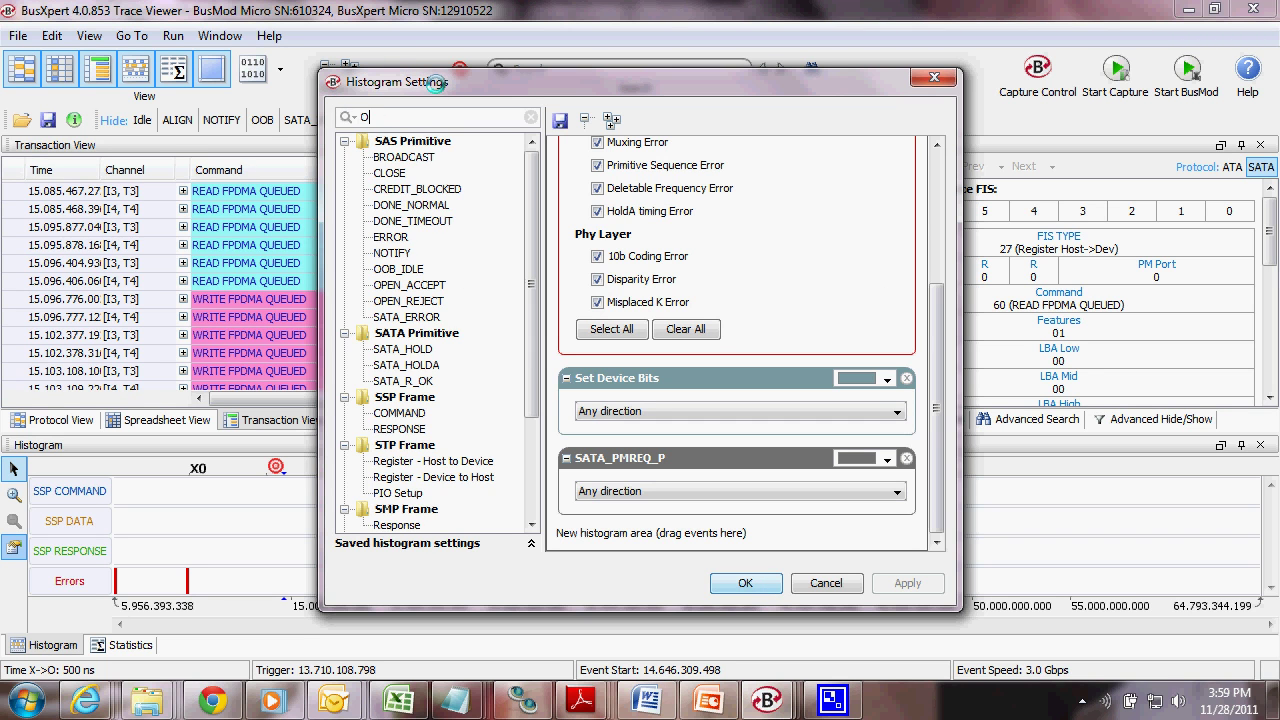
drag(530, 225, 530, 463)
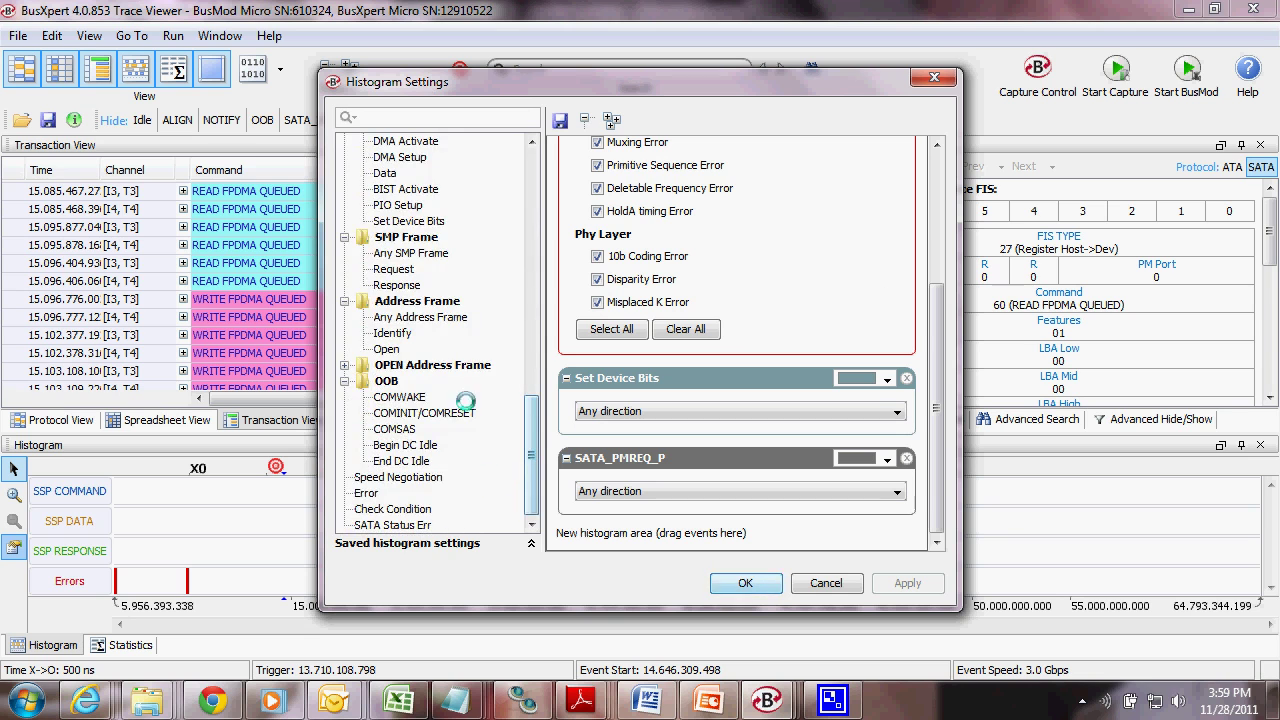
click(392, 397)
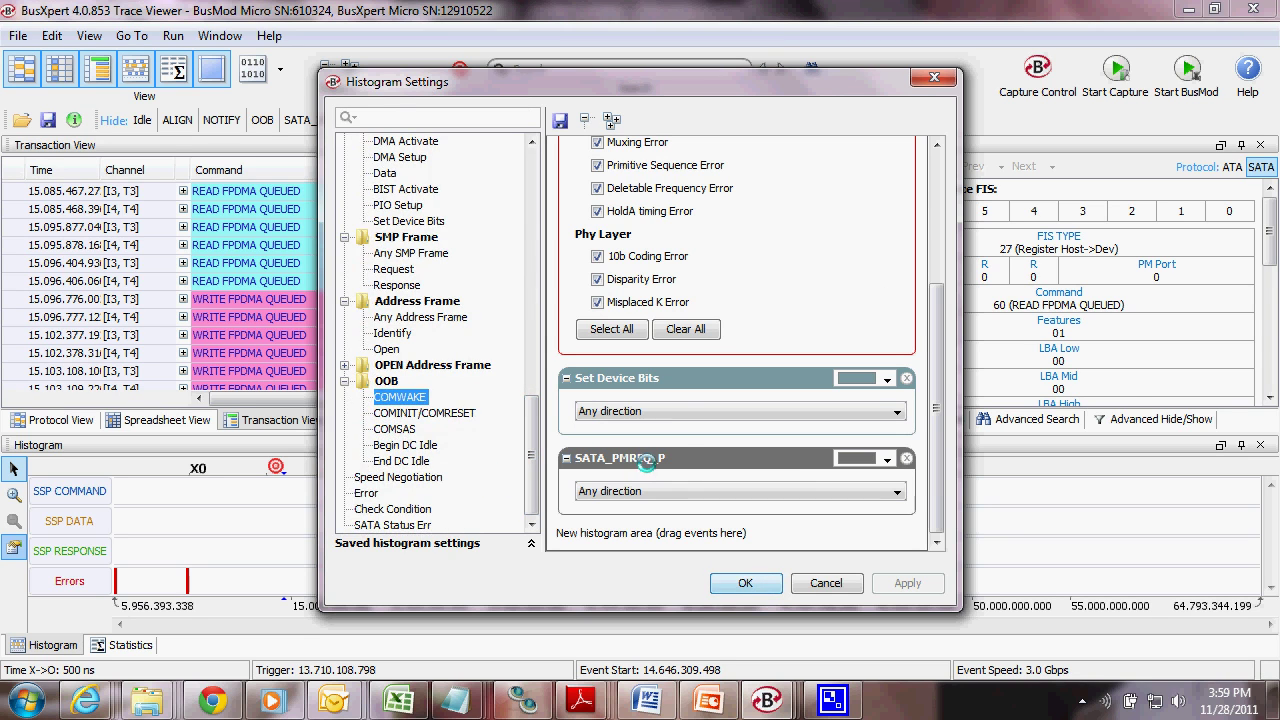
Colour the Set Device Bits histogram area bright green and the SATA_PMREQ_P area dark blue.
click(886, 379)
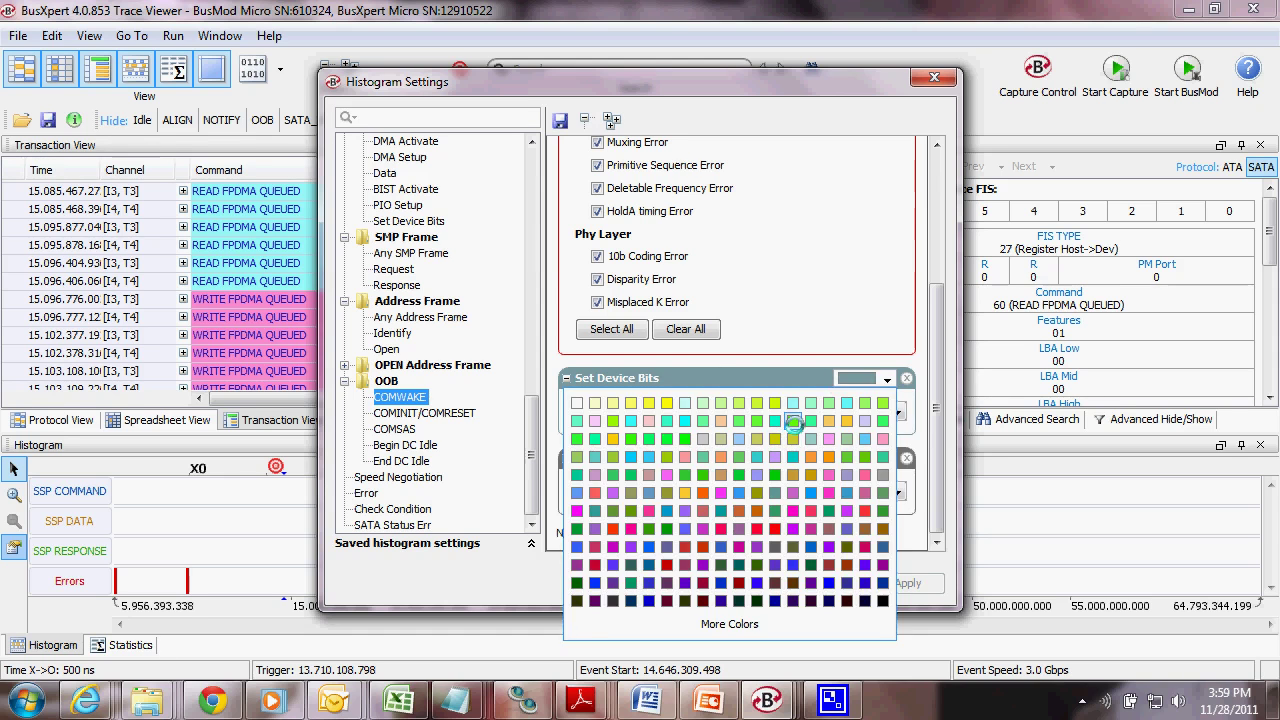
click(793, 421)
click(886, 459)
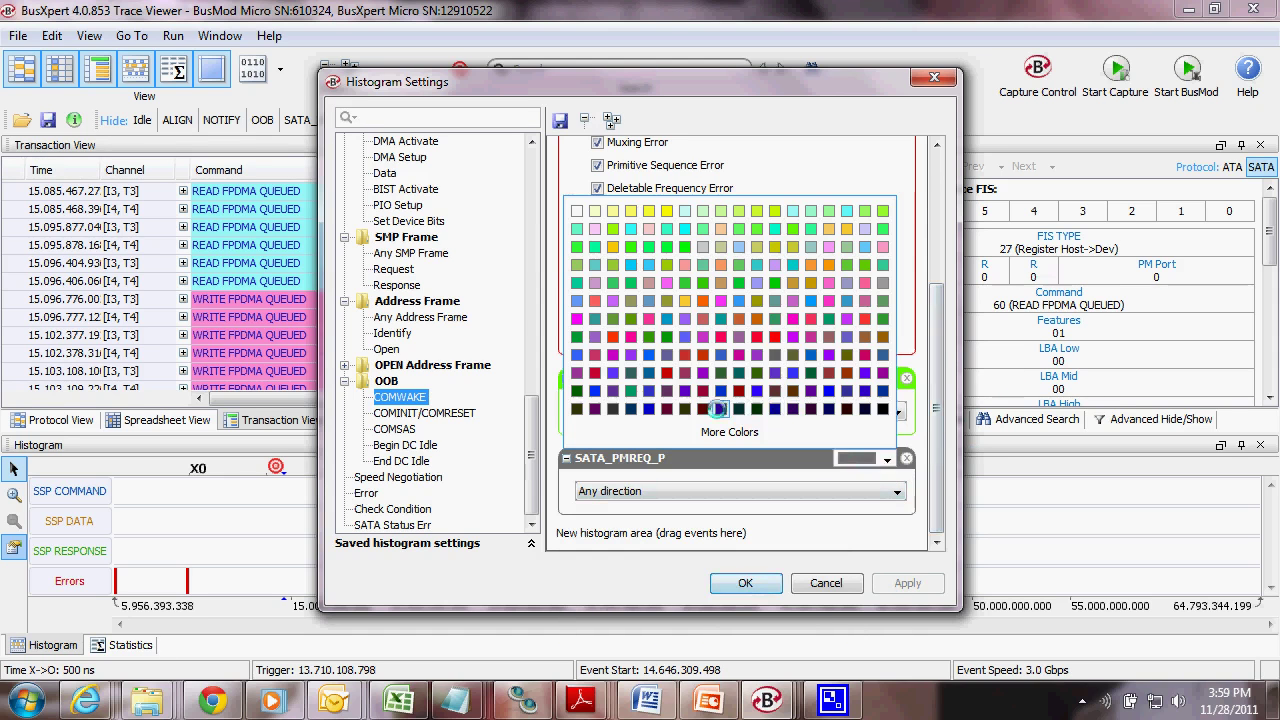
click(652, 409)
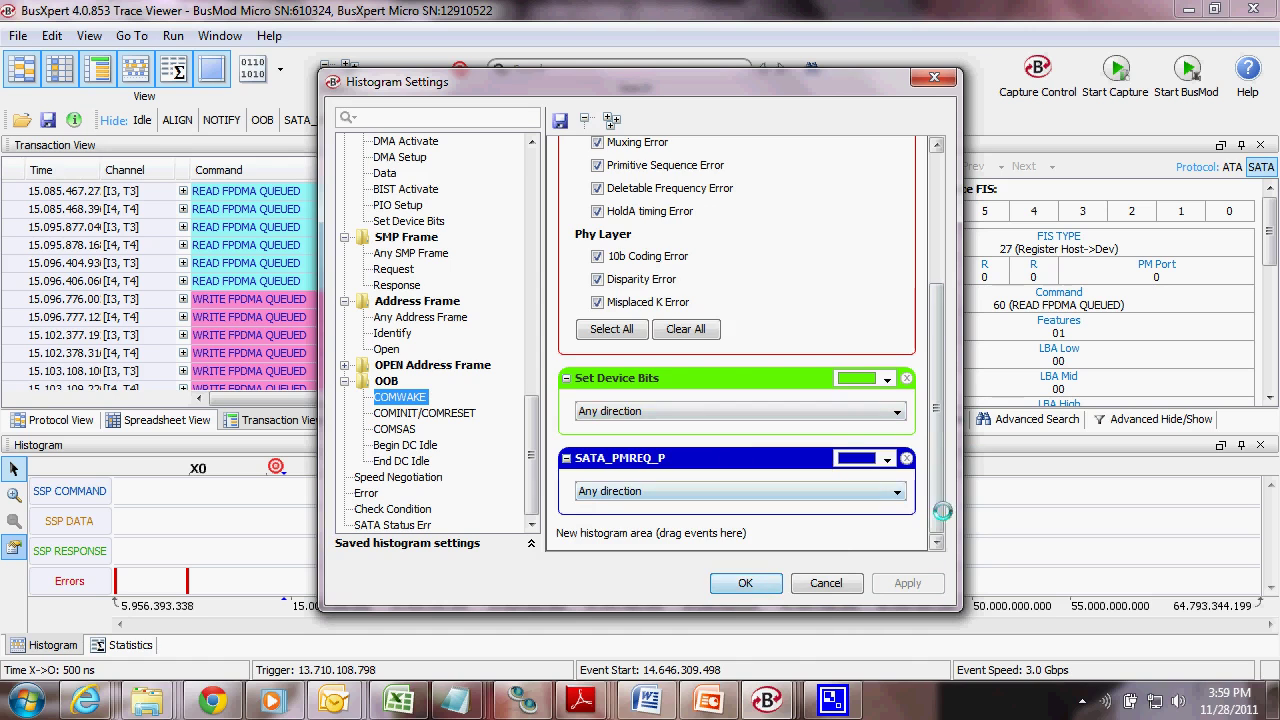
Collapse the Errors area, add COMWAKE as a new magenta histogram area, and accept the histogram settings.
scroll(942, 511, up, 5)
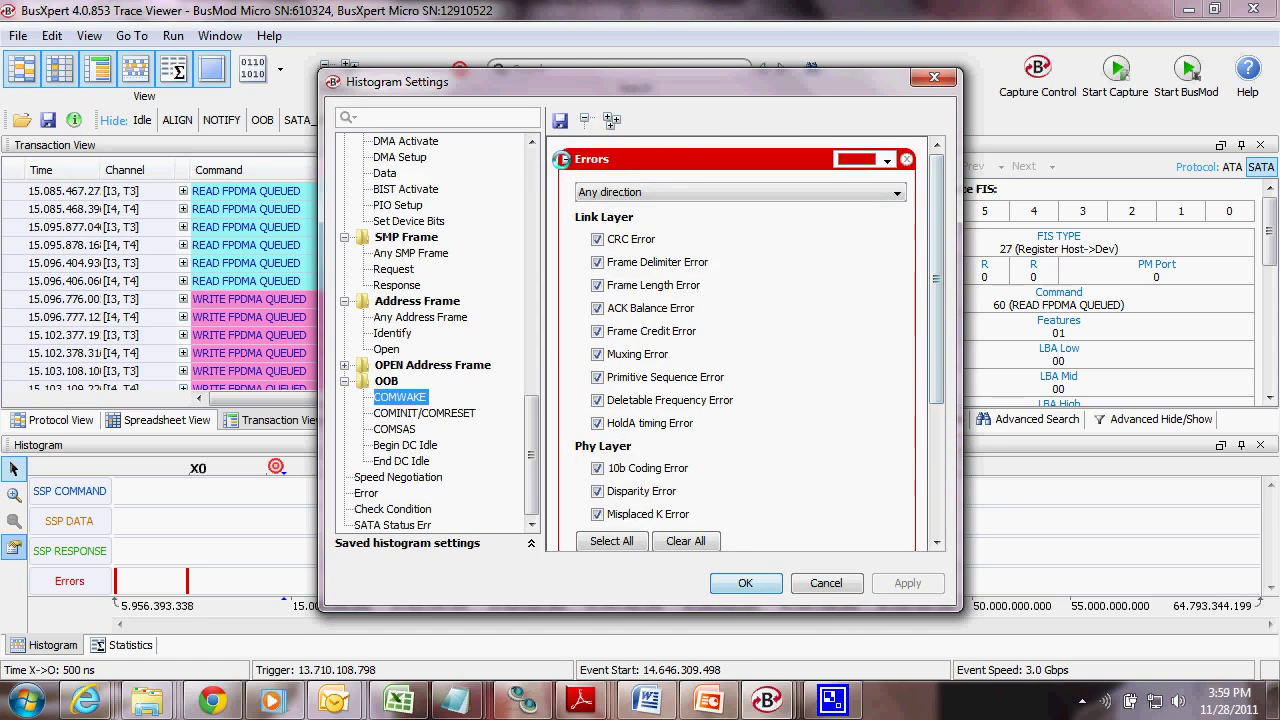
click(562, 159)
drag(383, 397, 660, 369)
click(903, 353)
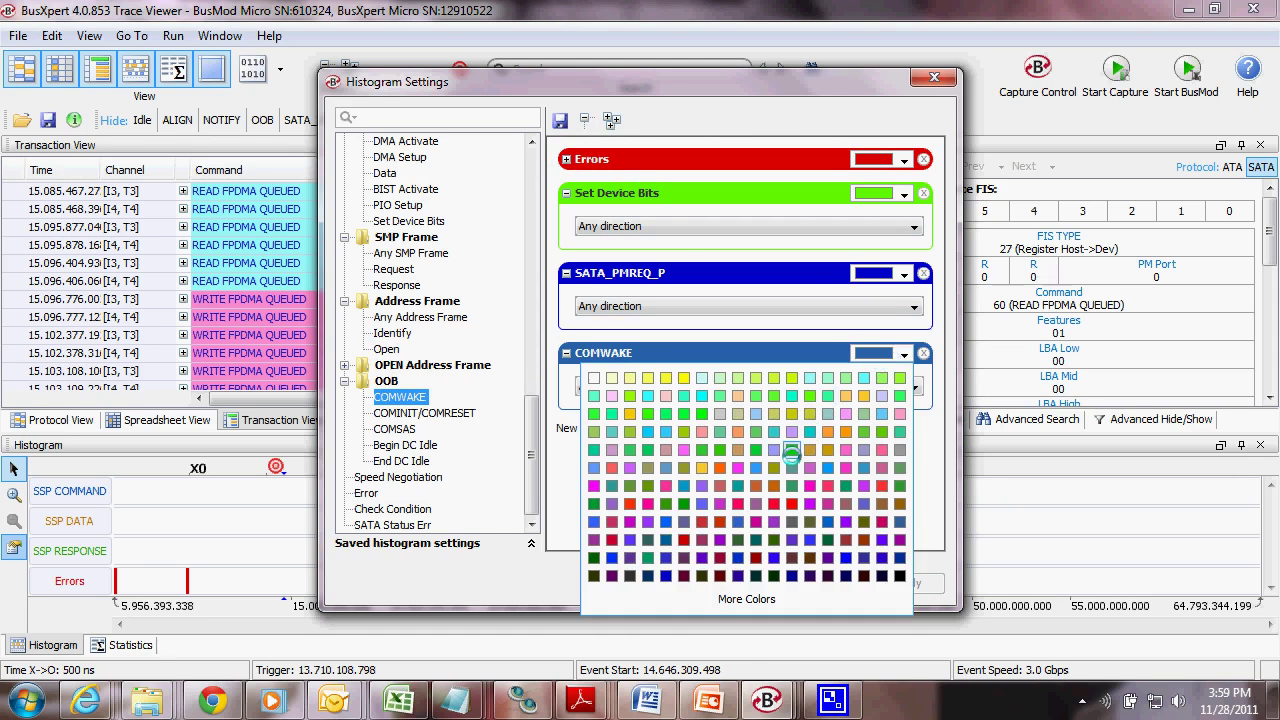
click(806, 486)
click(736, 583)
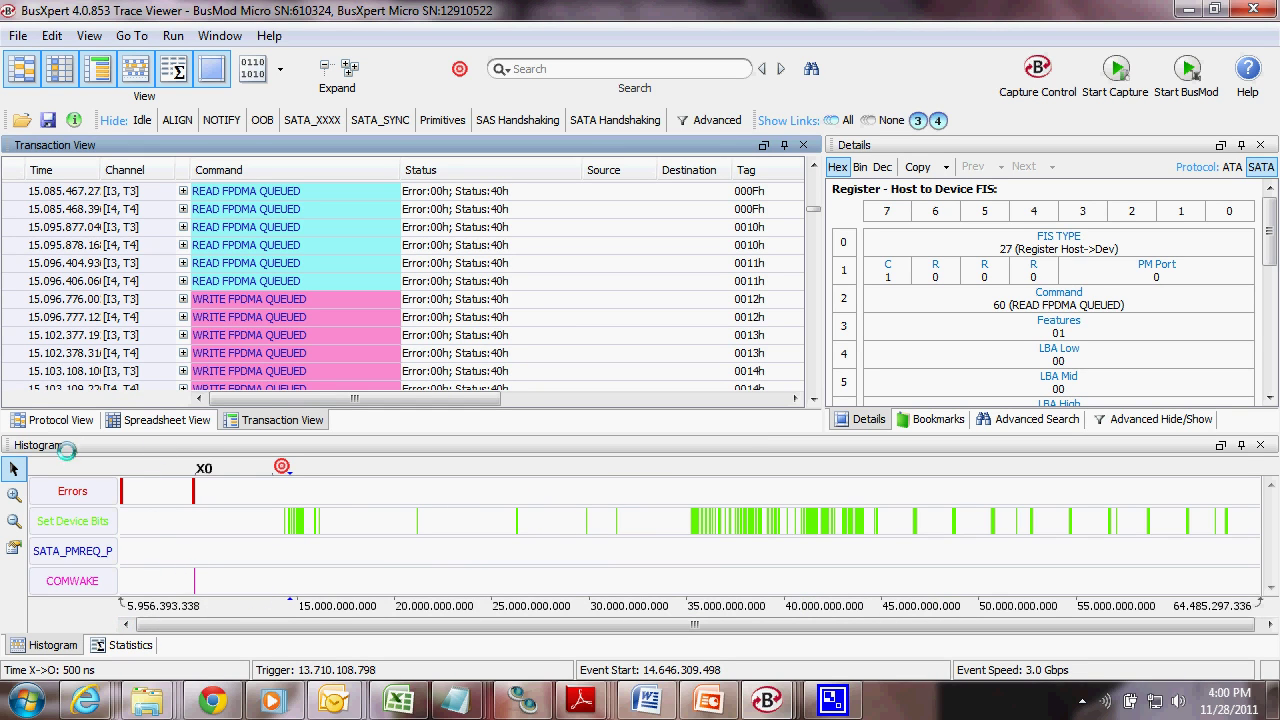
Show the Spreadsheet View, locate the COMWAKE event from the histogram, and zoom in on the Set Device Bits events.
click(134, 419)
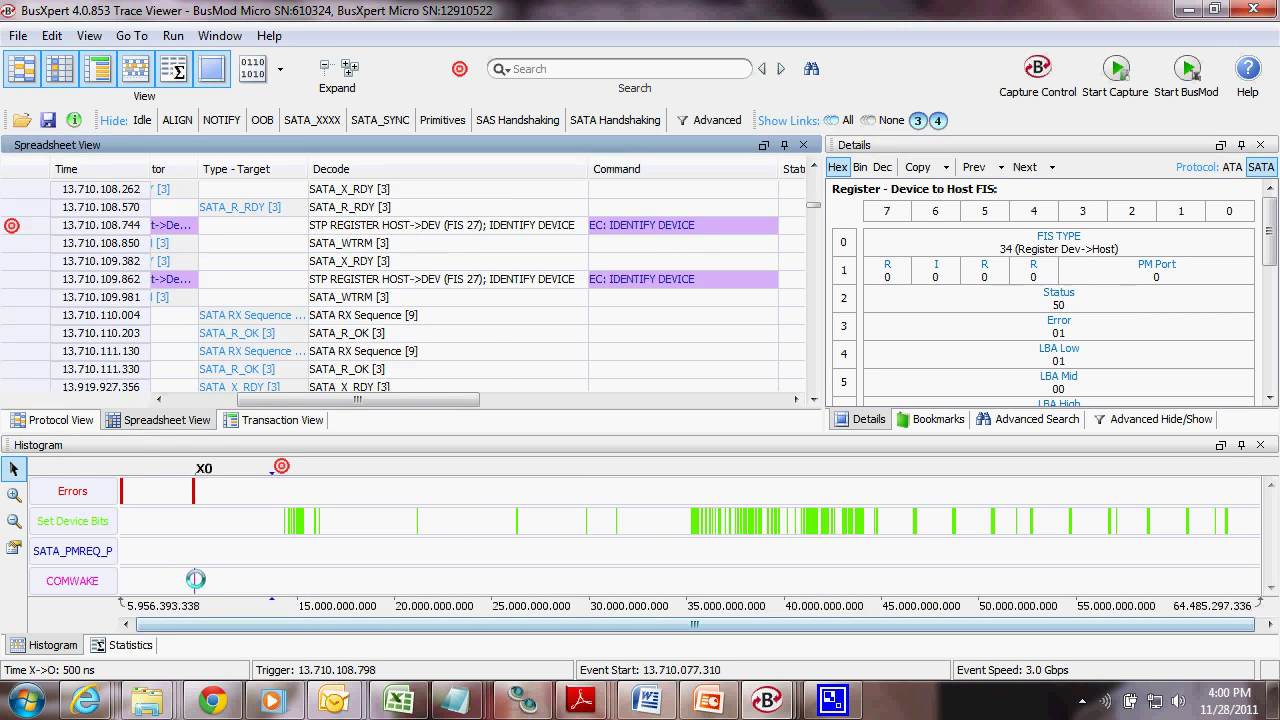
click(193, 578)
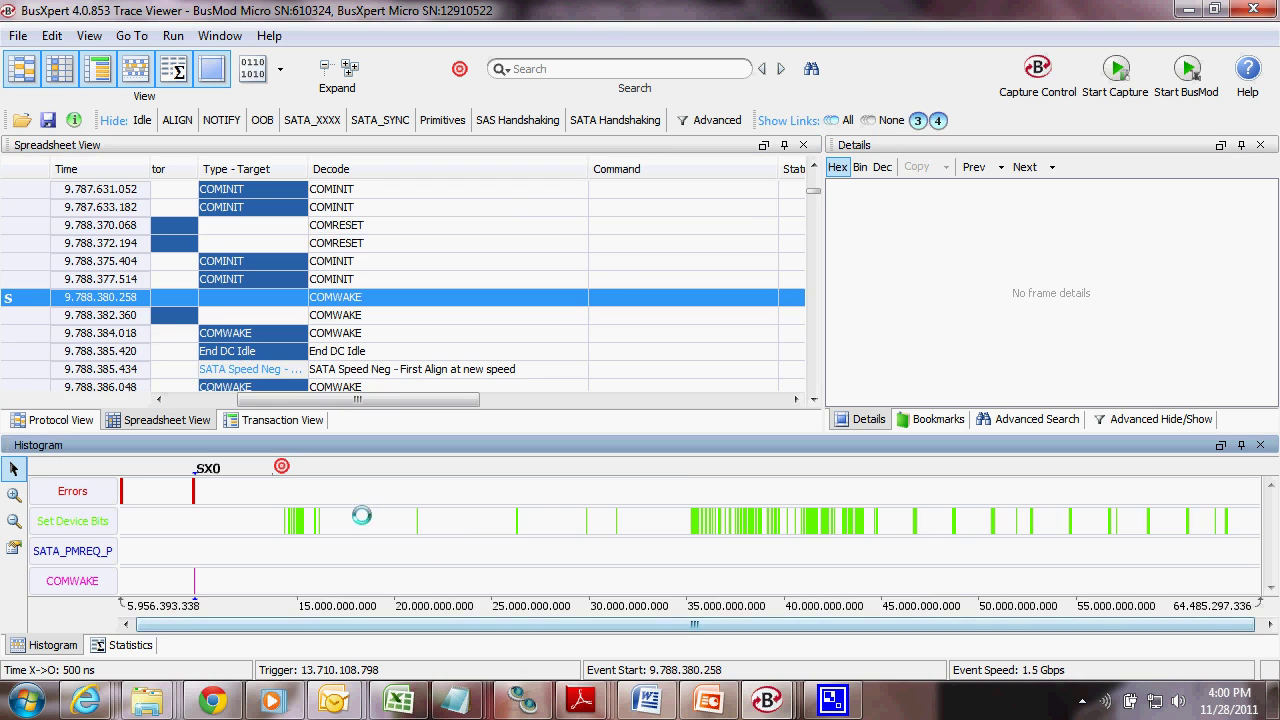
scroll(413, 532, up, 1)
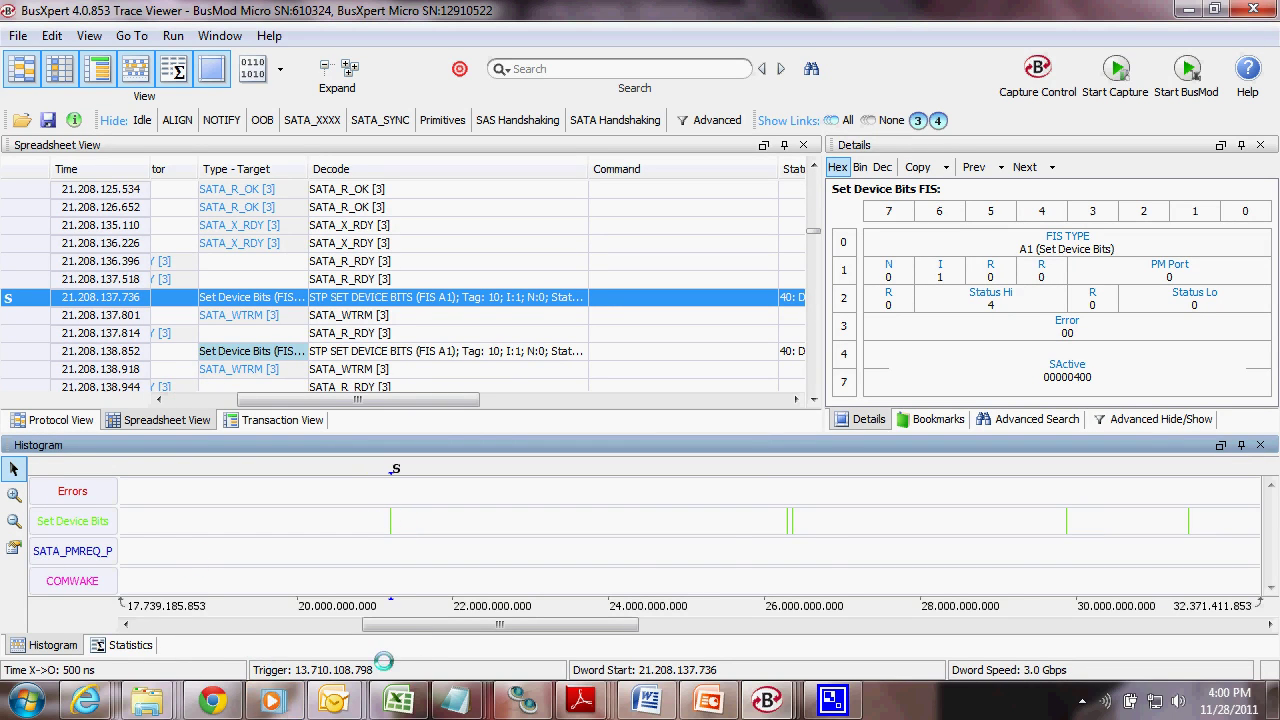
Show the Statistics and review the Link Utilization, SATA Primitives and STP Frames categories.
click(130, 645)
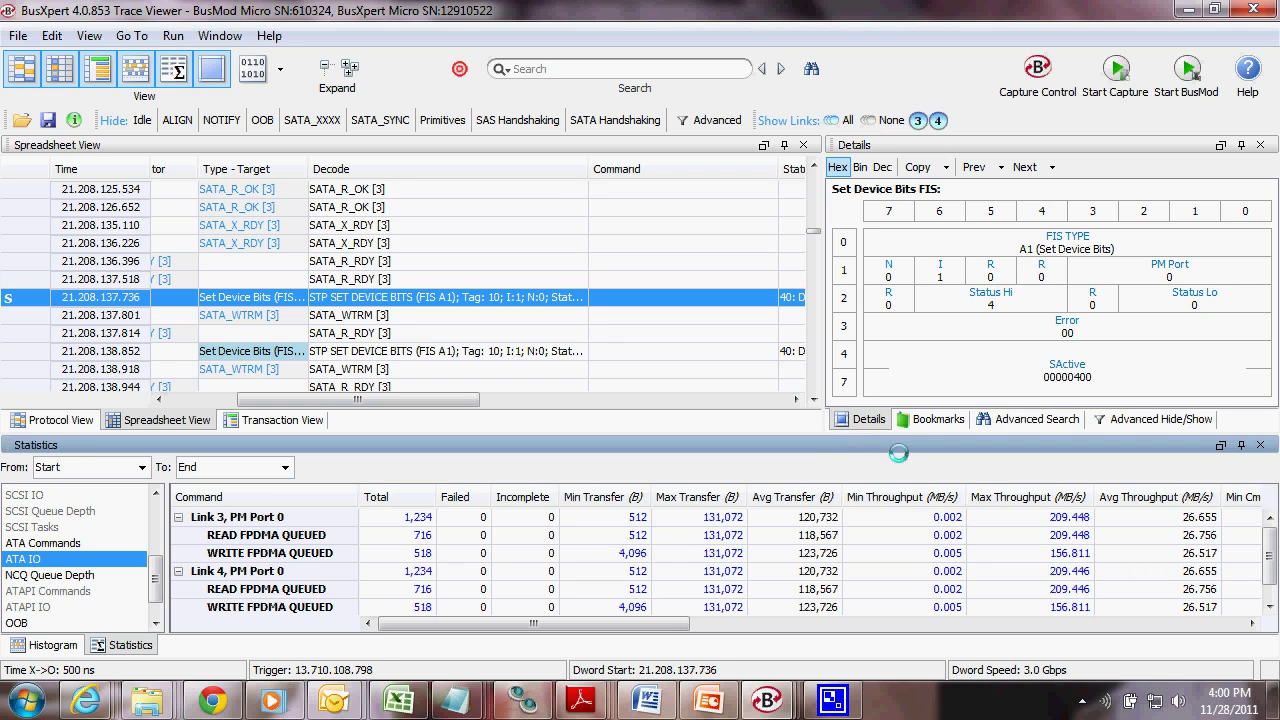
drag(152, 562, 155, 495)
click(68, 492)
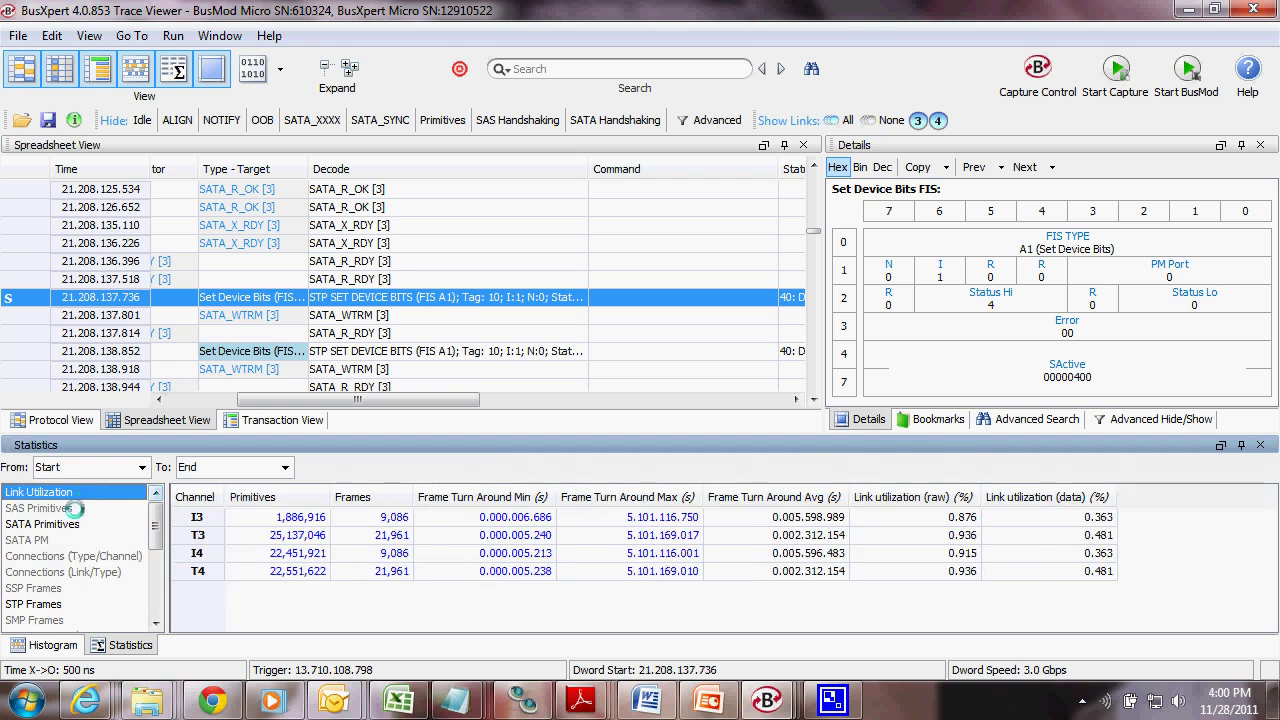
click(60, 522)
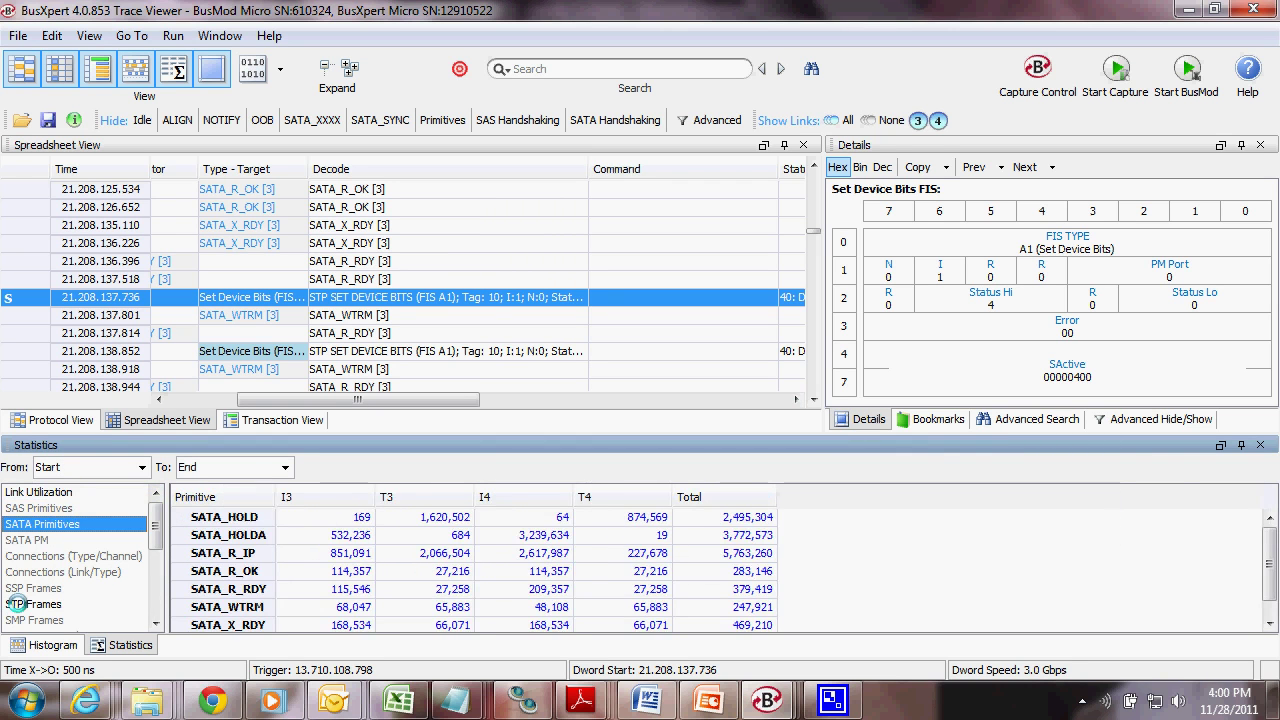
click(20, 604)
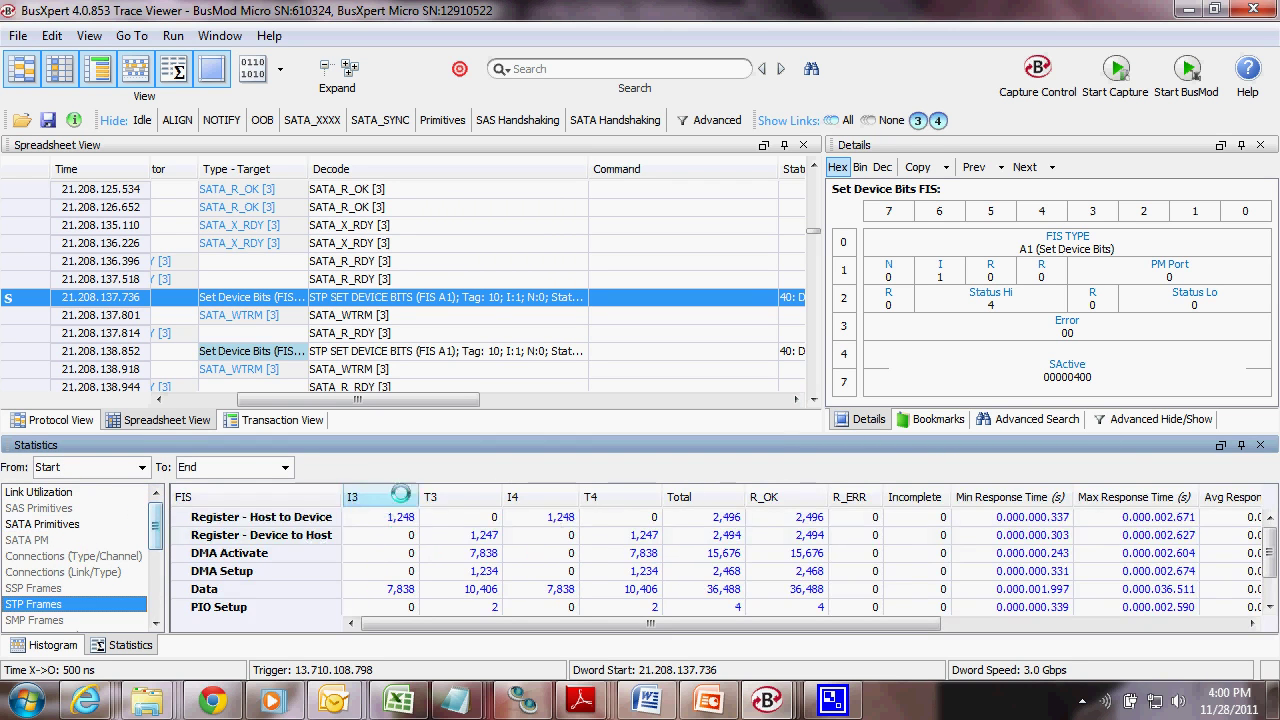
Review the ATA Commands, ATA IO and NCQ Queue Depth statistics.
drag(157, 524, 157, 566)
click(80, 571)
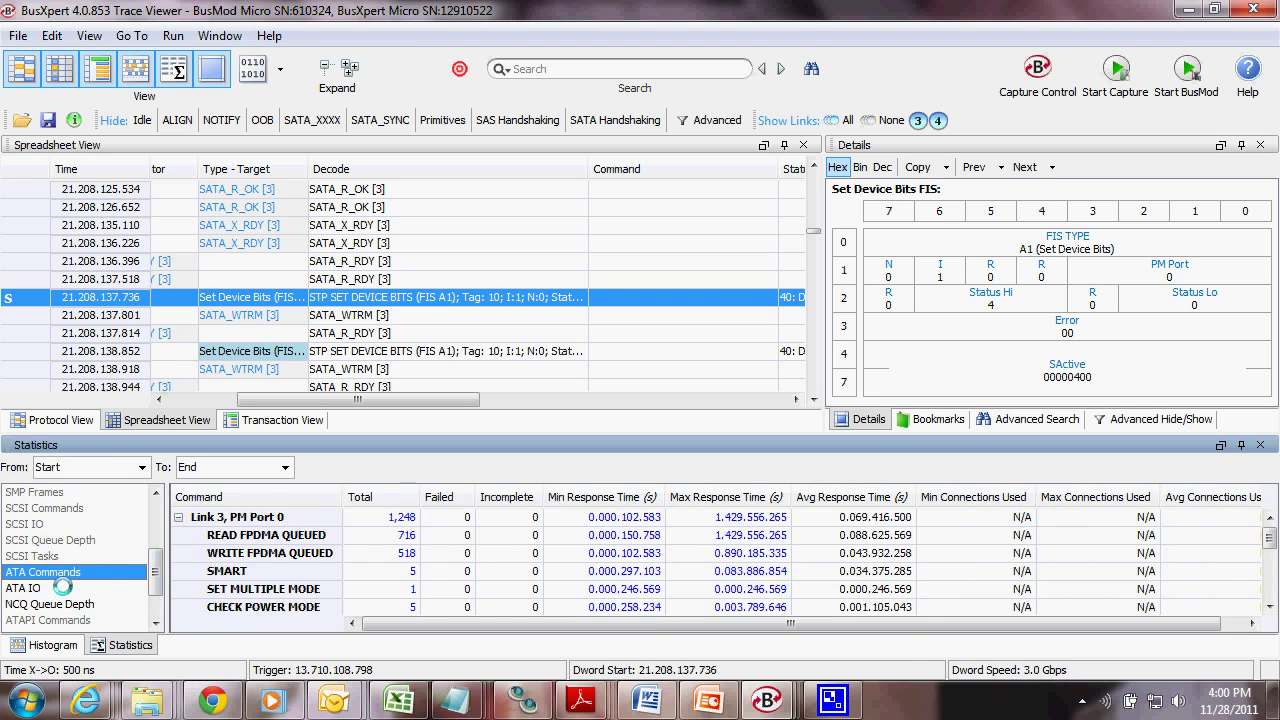
click(60, 589)
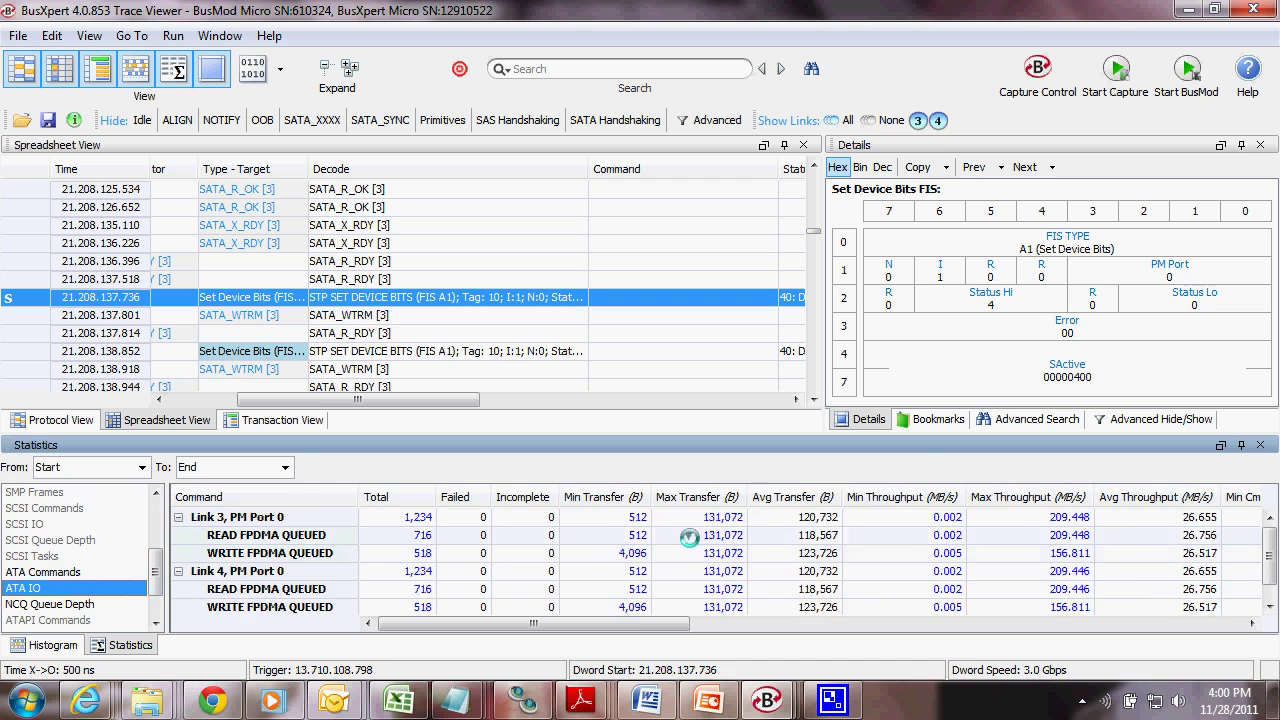
click(48, 603)
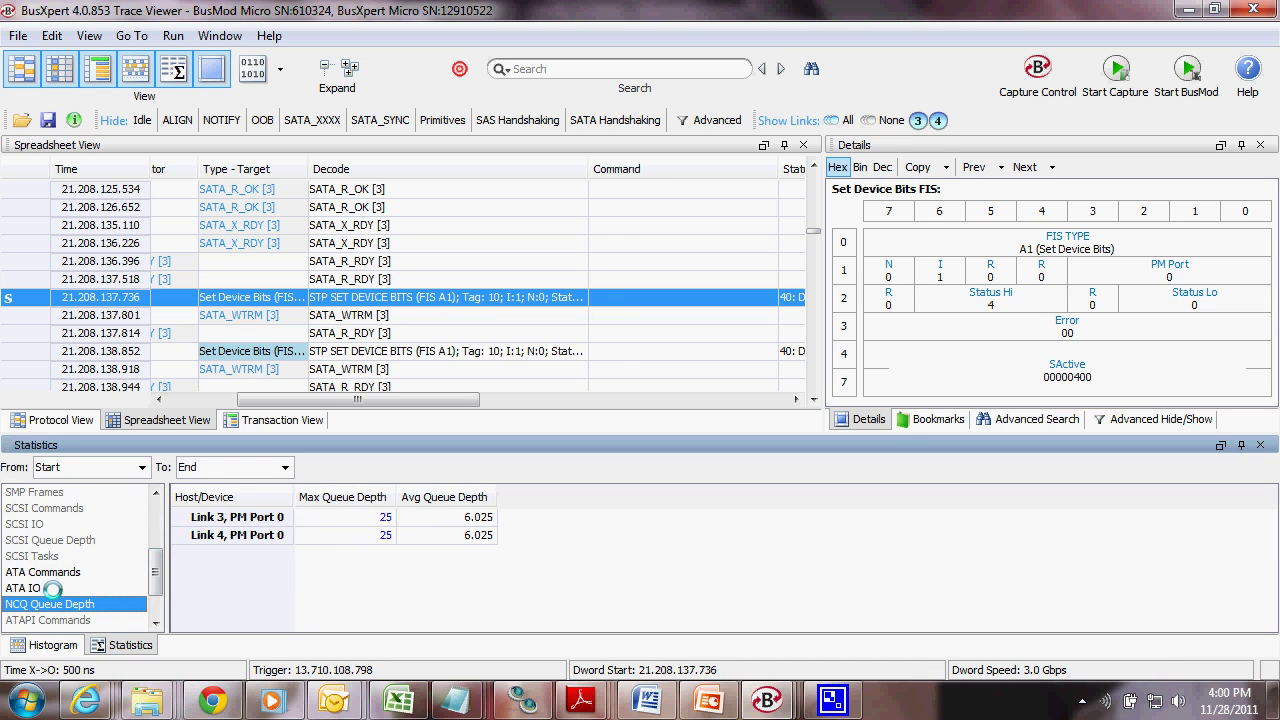
Return to the ATA IO statistics and view the average throughput chart for READ FPDMA QUEUED on Link 3, PM Port 0.
click(40, 588)
drag(153, 555, 153, 584)
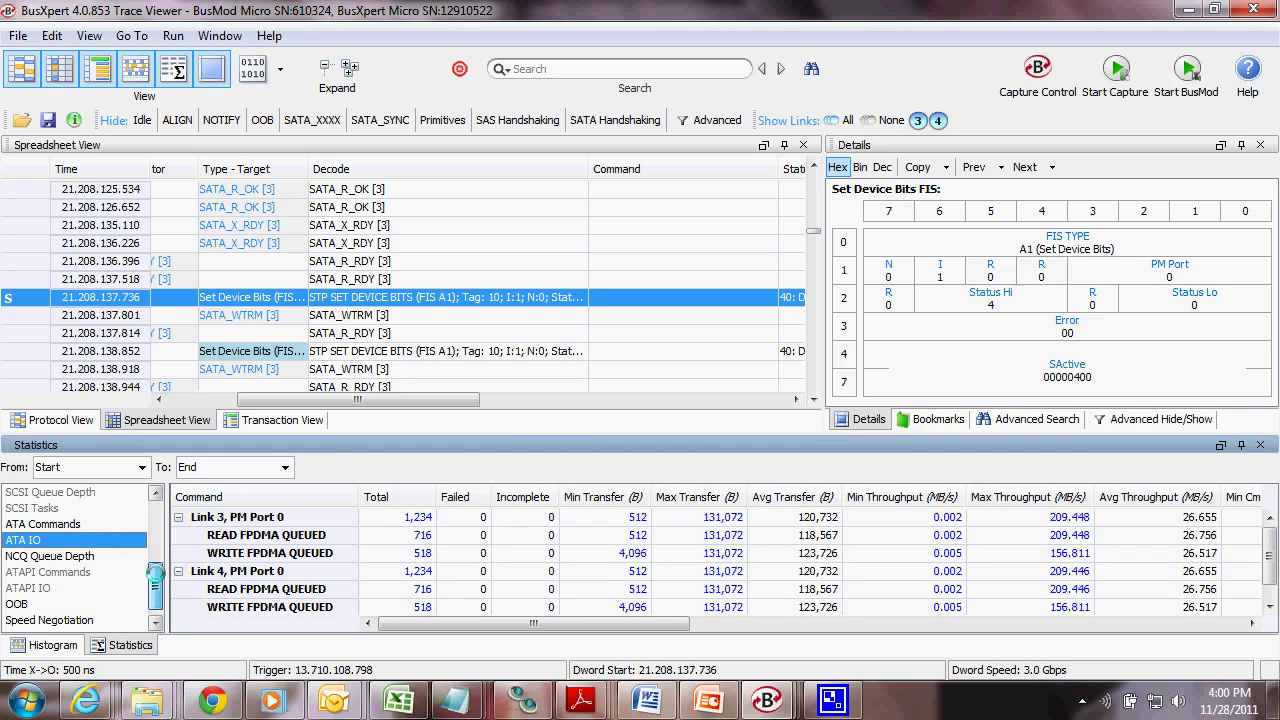
double_click(1166, 534)
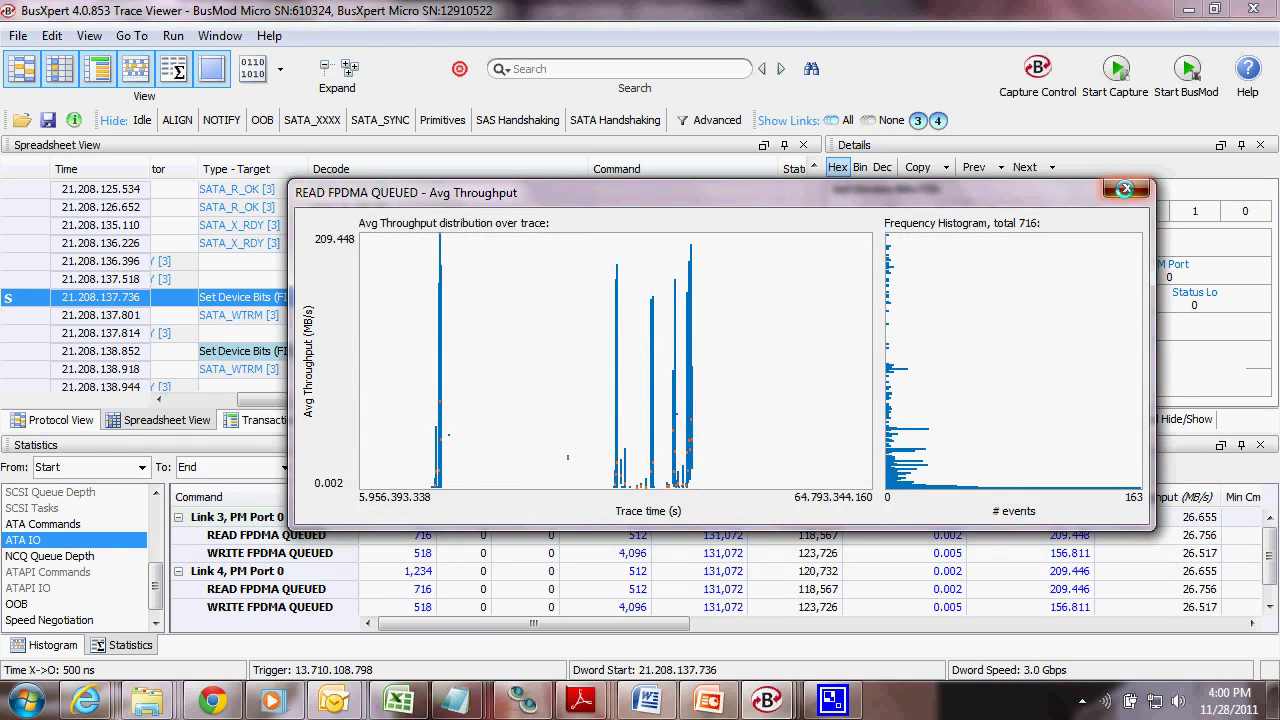
click(1127, 188)
Open a data view and search the trace for STP Frame=Data to load a Data FIS payload.
click(252, 68)
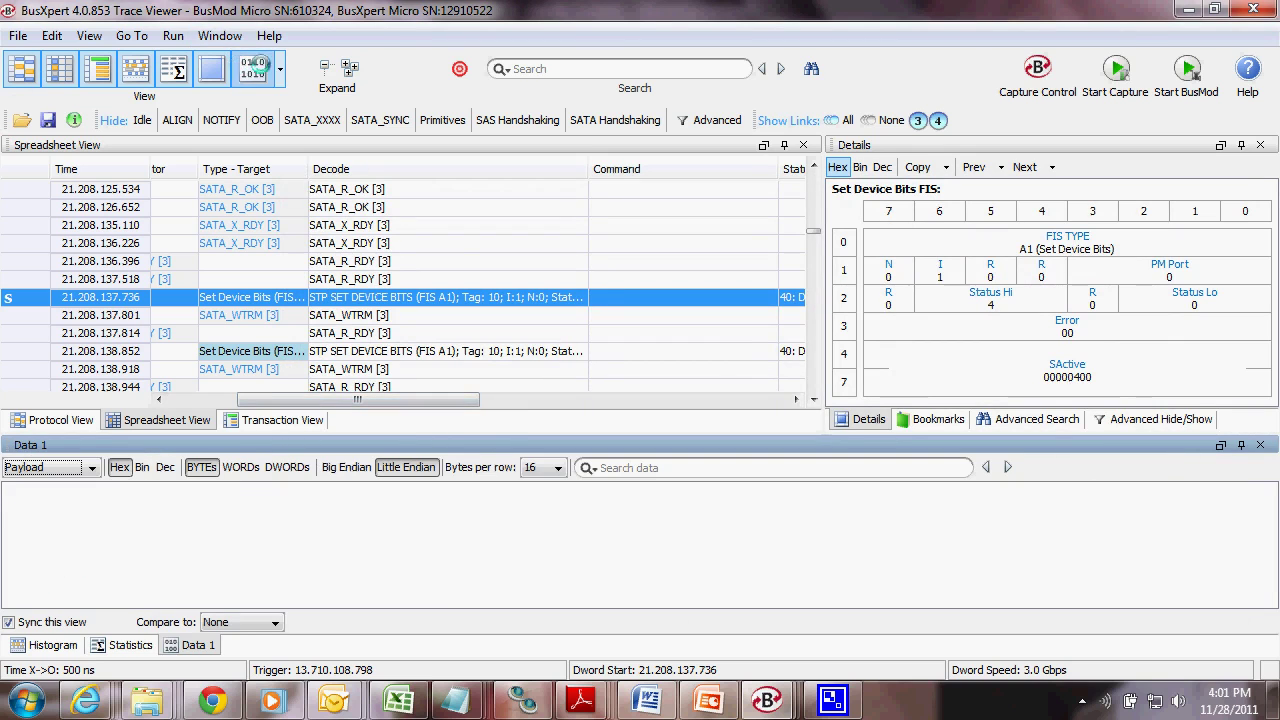
scroll(420, 314, down, 1)
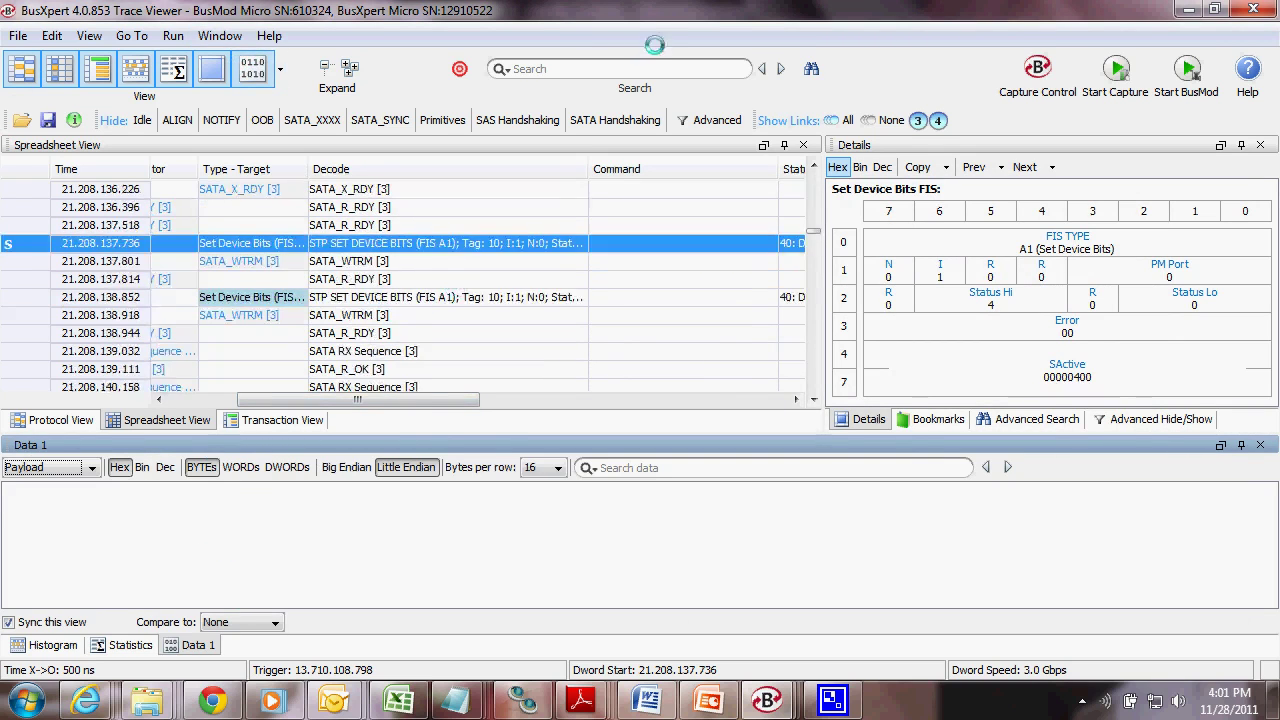
click(560, 68)
text(Data)
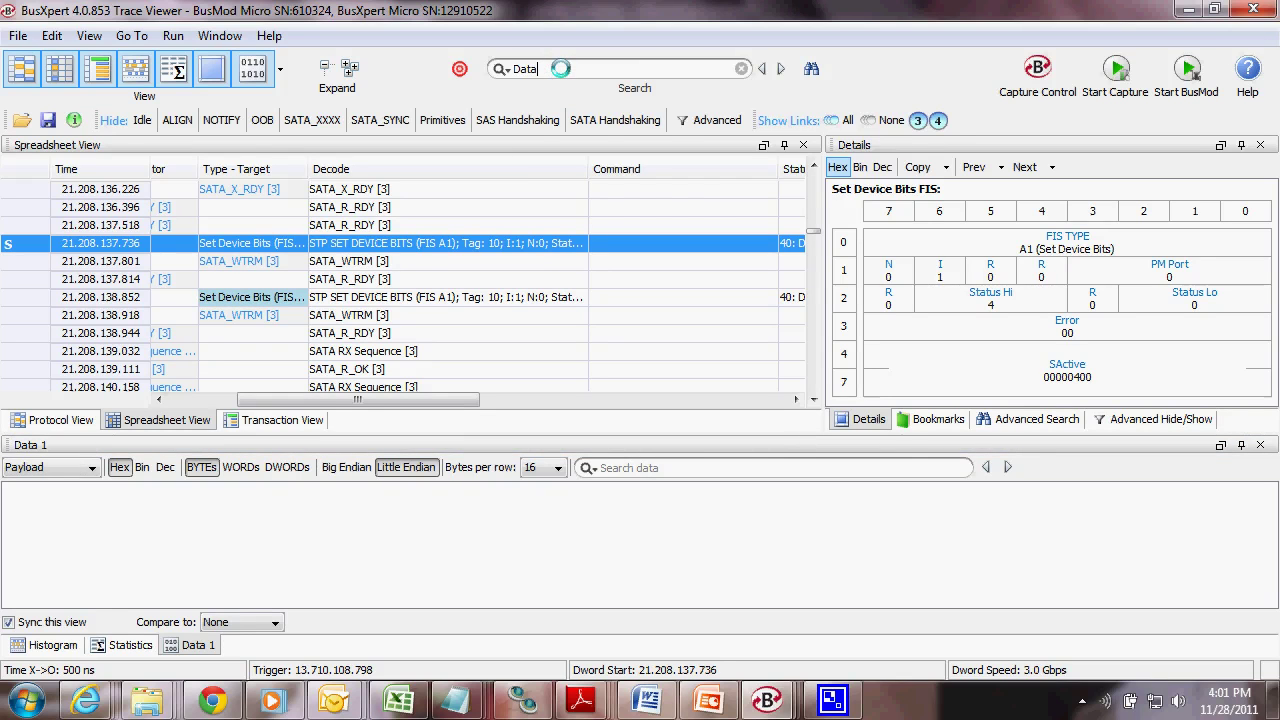
key(Down)
key(Down)
key(Return)
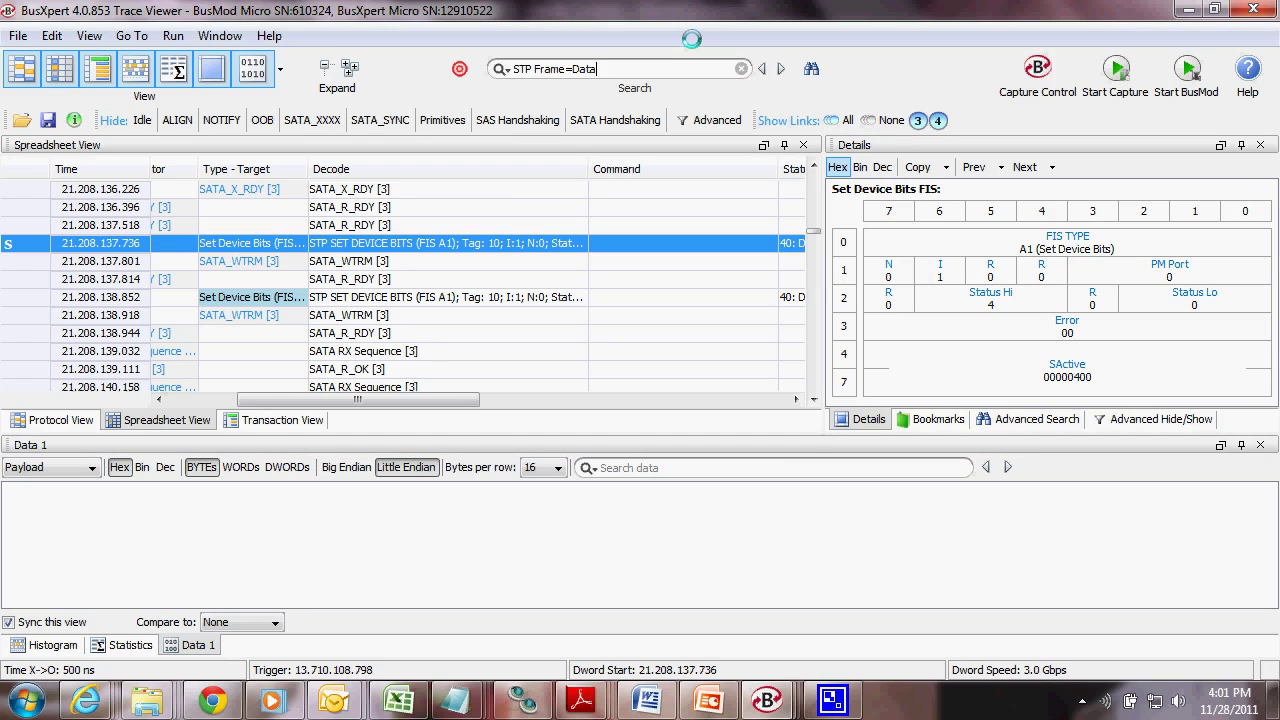
click(636, 70)
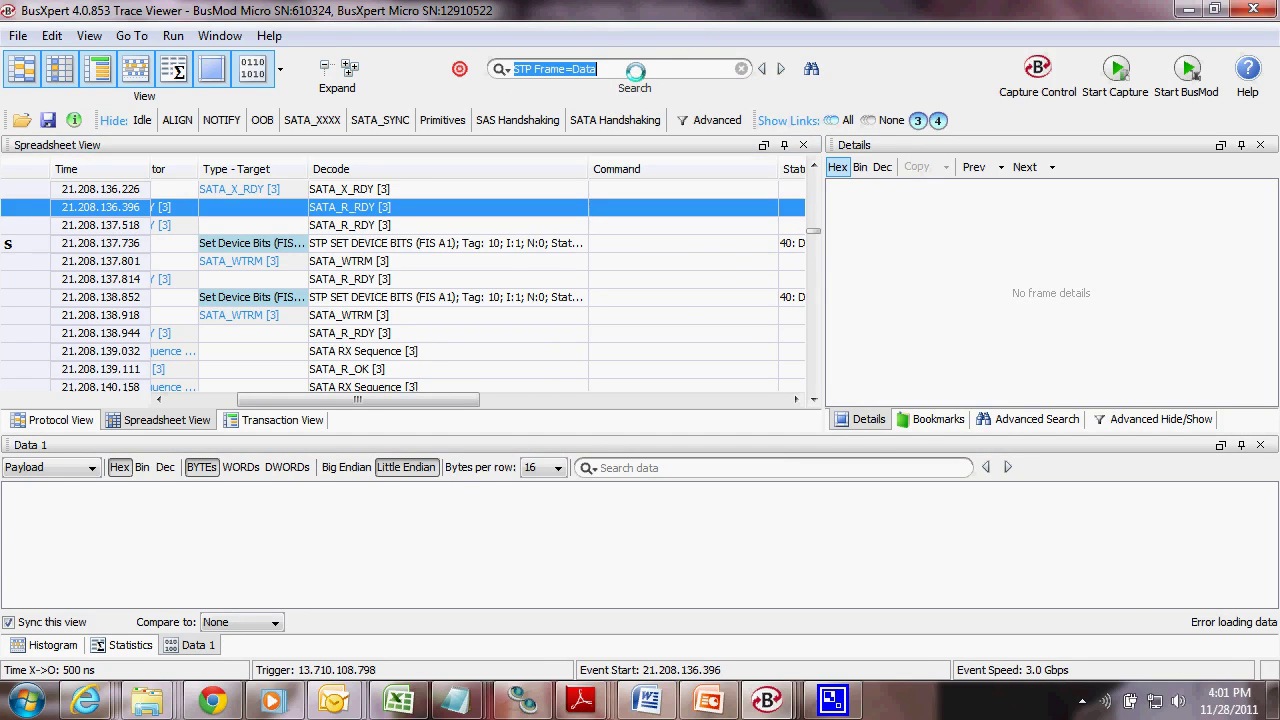
key(Return)
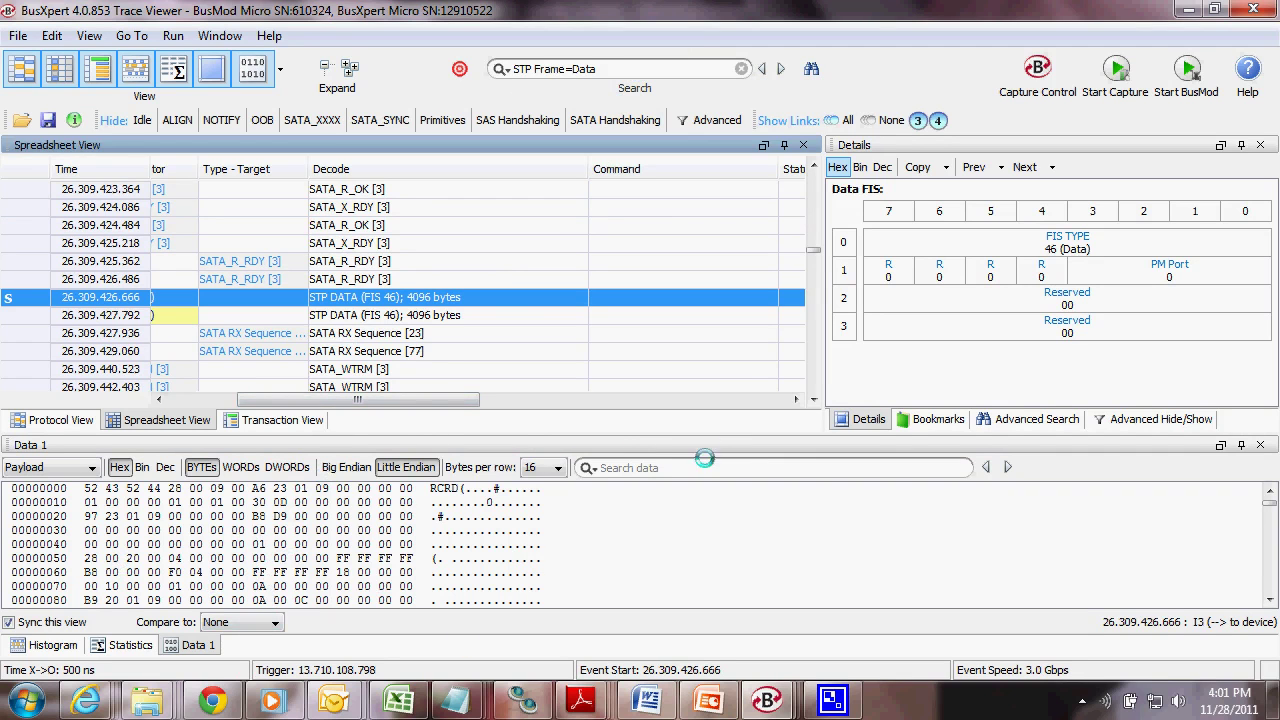
Search the Data FIS payload for "1212", "9d54" and "9d".
click(656, 467)
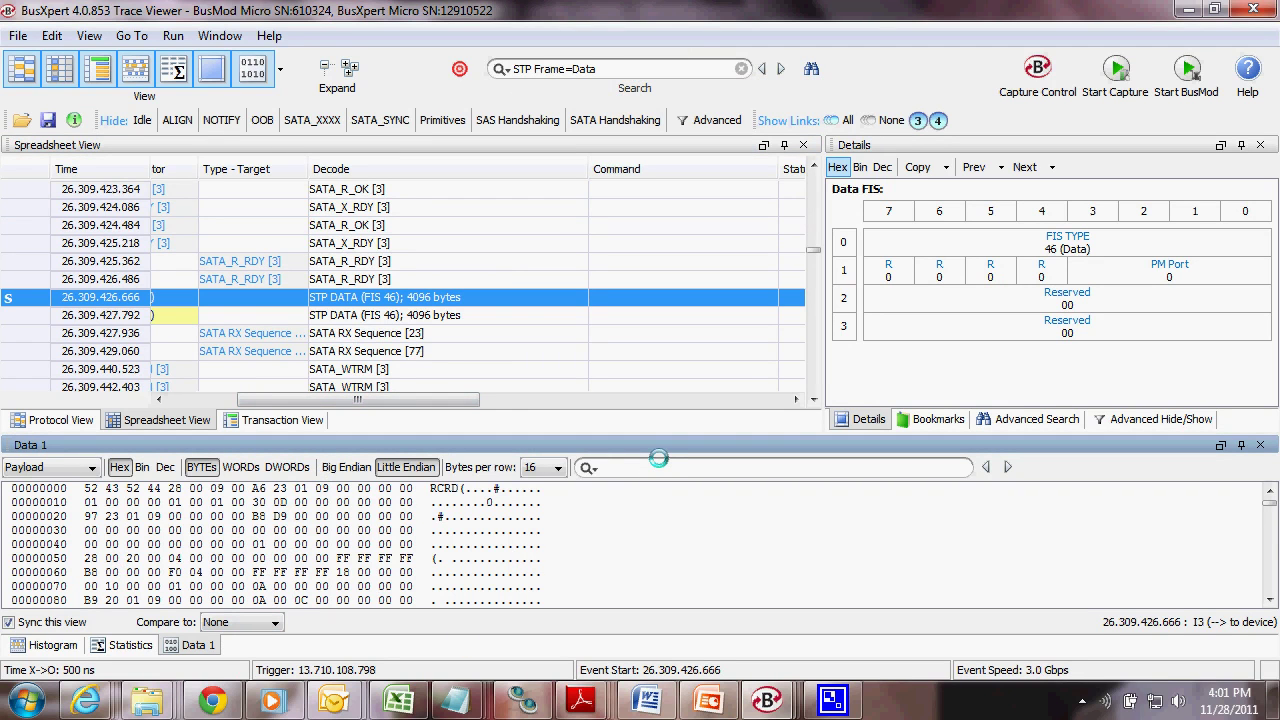
text(1212)
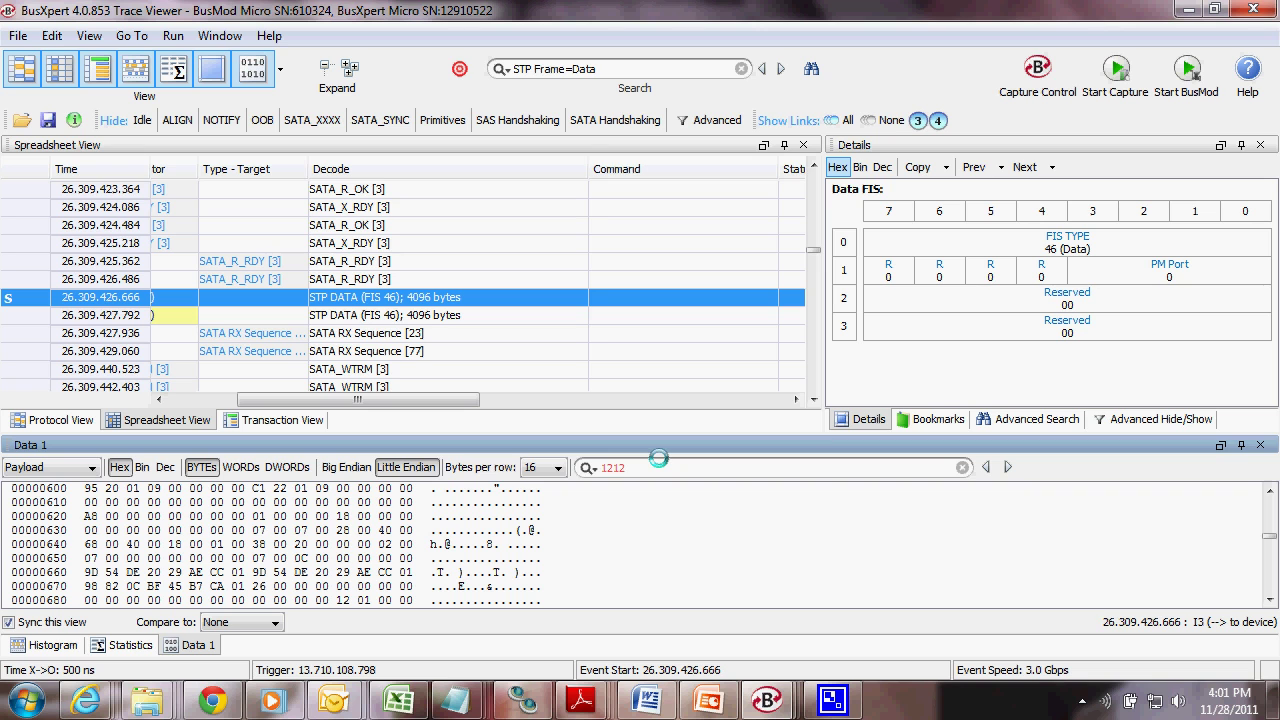
key(BackSpace)
key(BackSpace)
key(BackSpace)
key(BackSpace)
text(9d54)
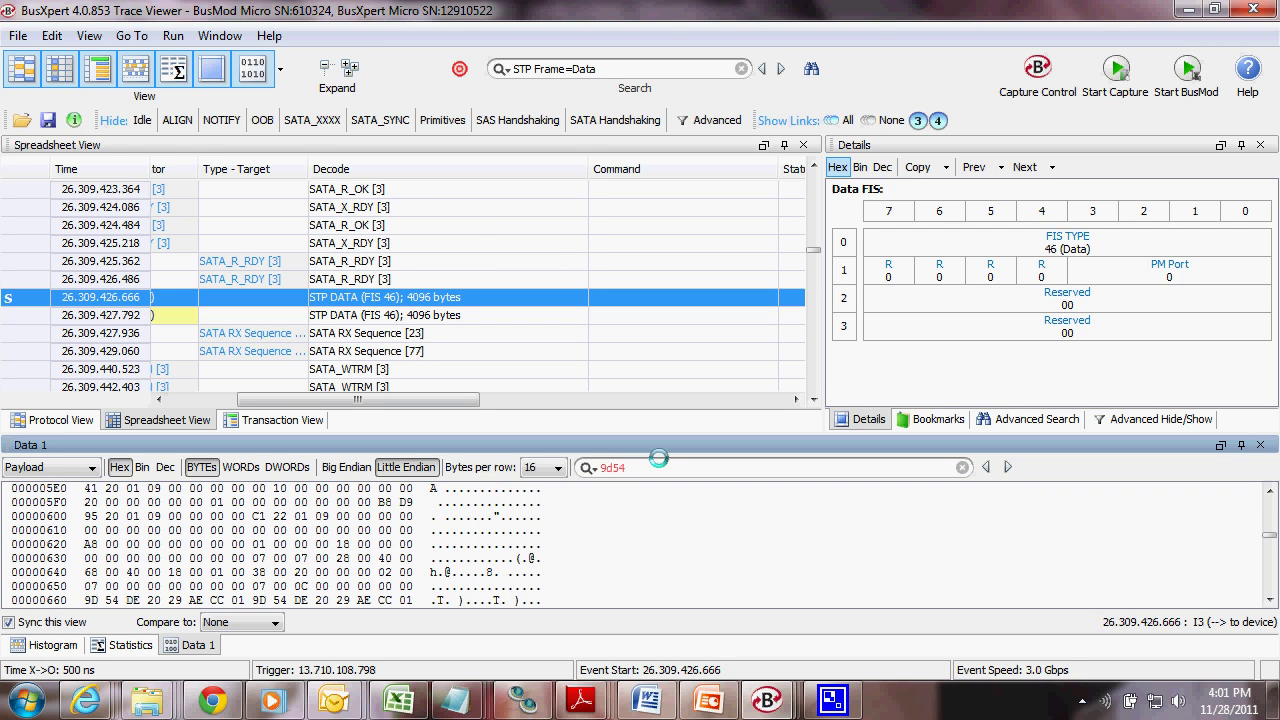
key(BackSpace)
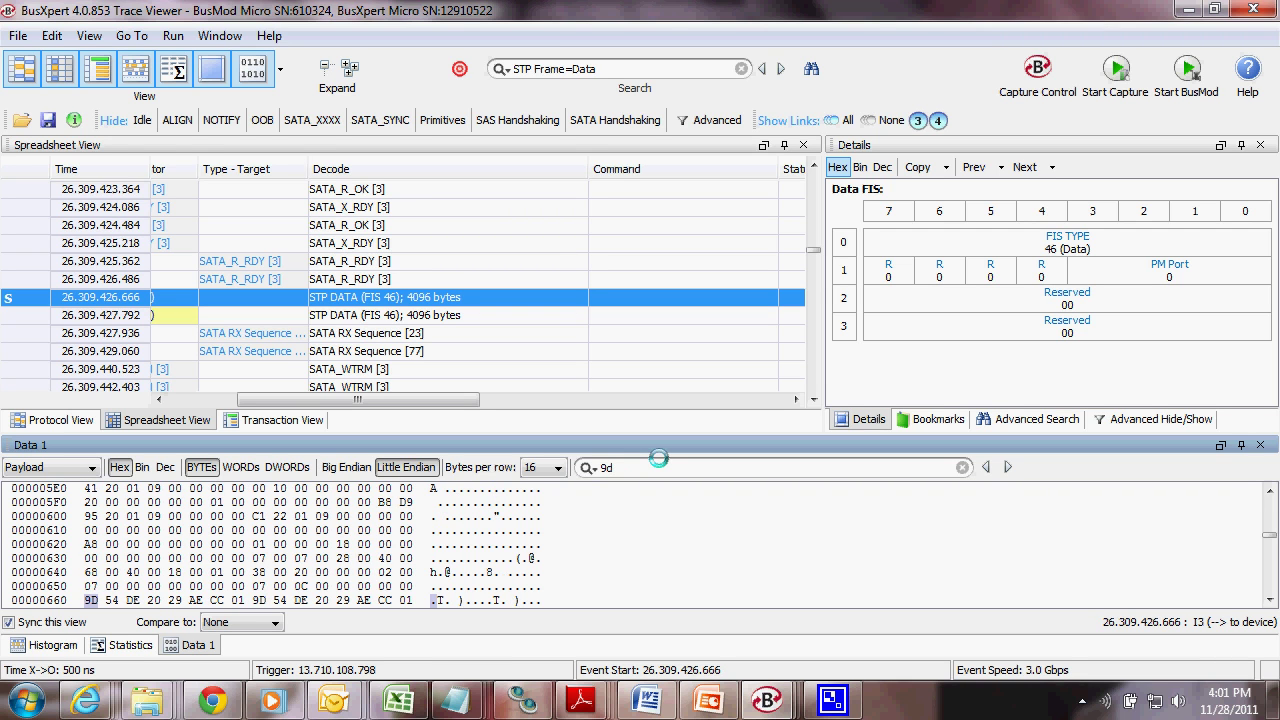